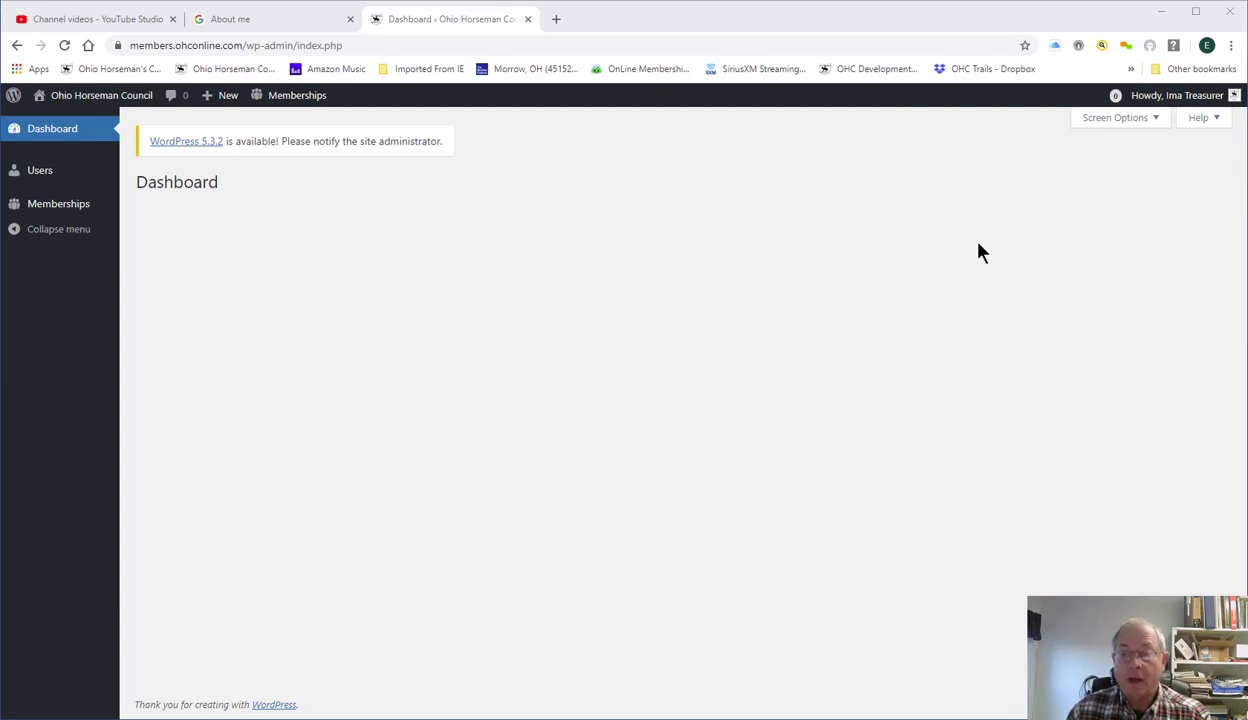
Open the 'Howdy' account menu with its profile, log out and Switch Off options.
mouse_move(1151, 102)
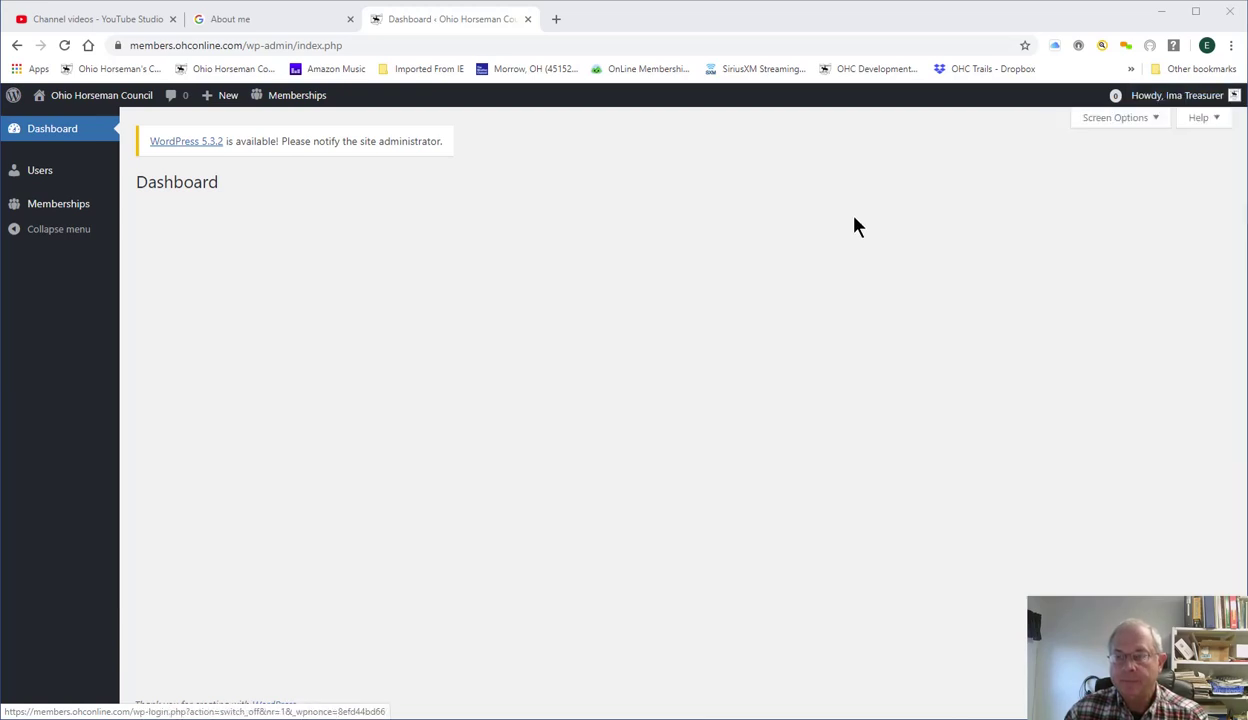
Switch off the treasurer account and start a new signup via 'Join Now - New Members'.
mouse_move(1210, 112)
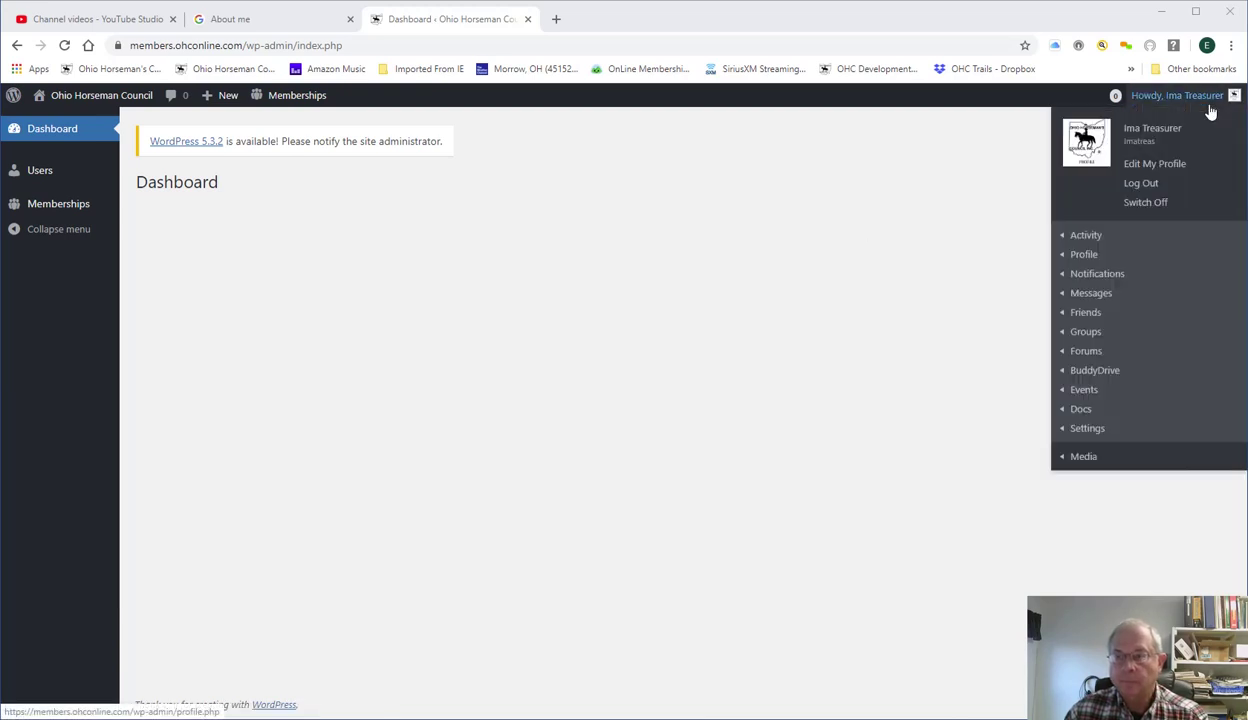
left_click(1148, 201)
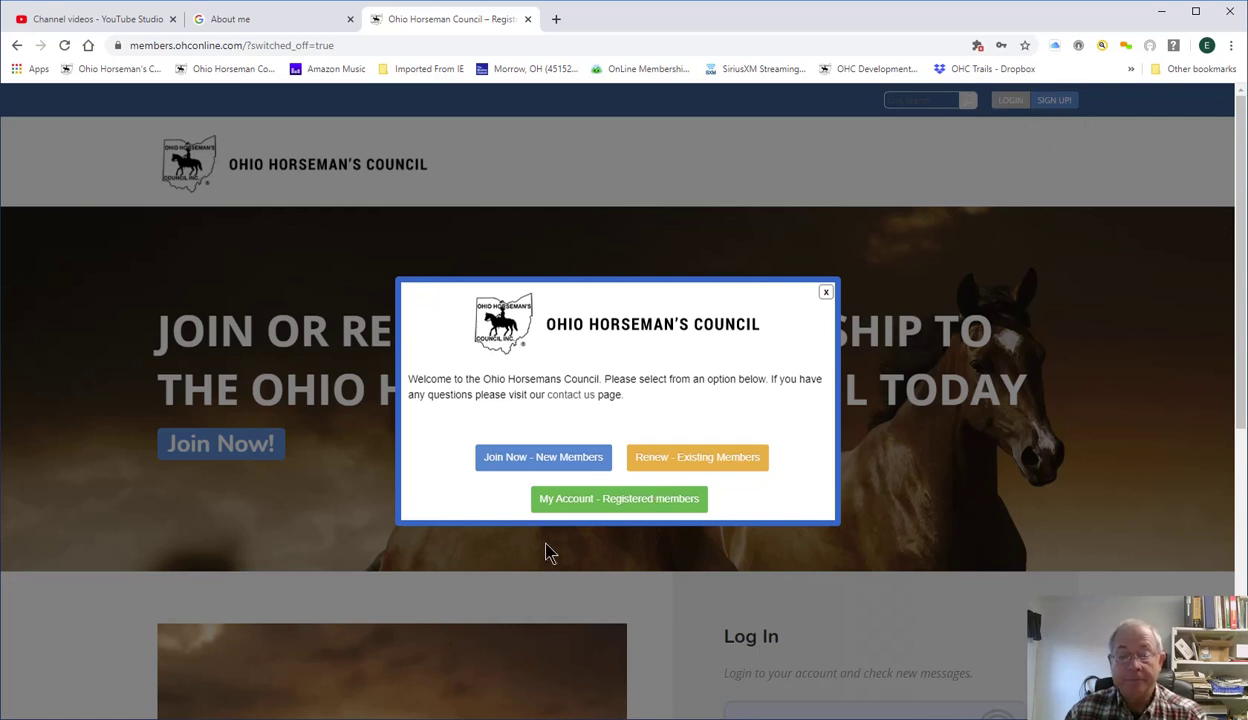
left_click(520, 468)
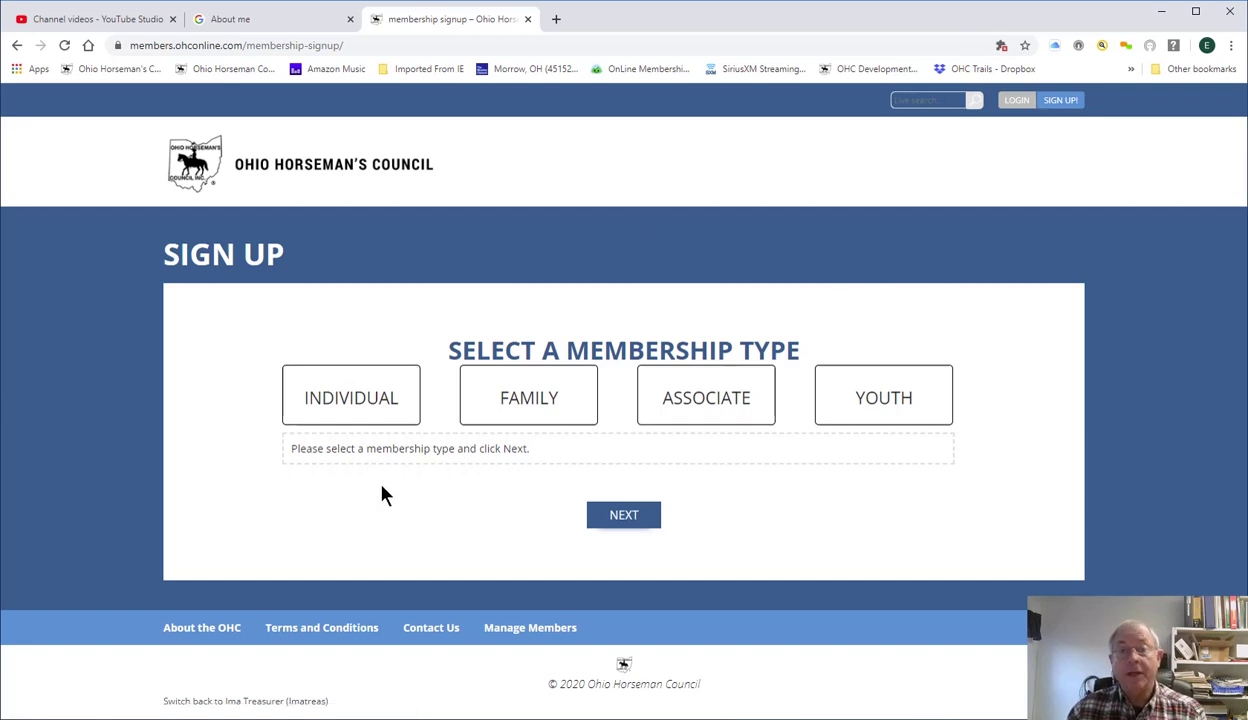
Choose Individual membership with Fake as the primary county chapter and continue to member info.
left_click(340, 408)
left_click(614, 532)
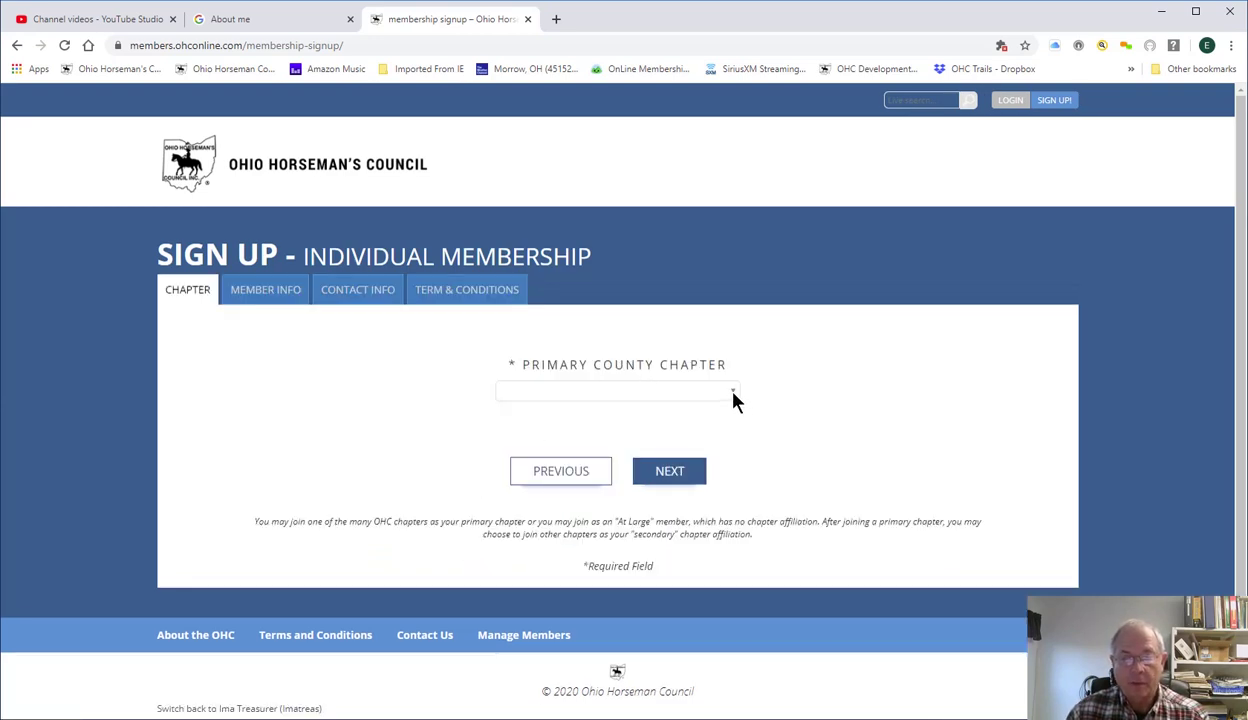
left_click(731, 393)
scroll(672, 340, "down", 1)
scroll(670, 338, "down", 3)
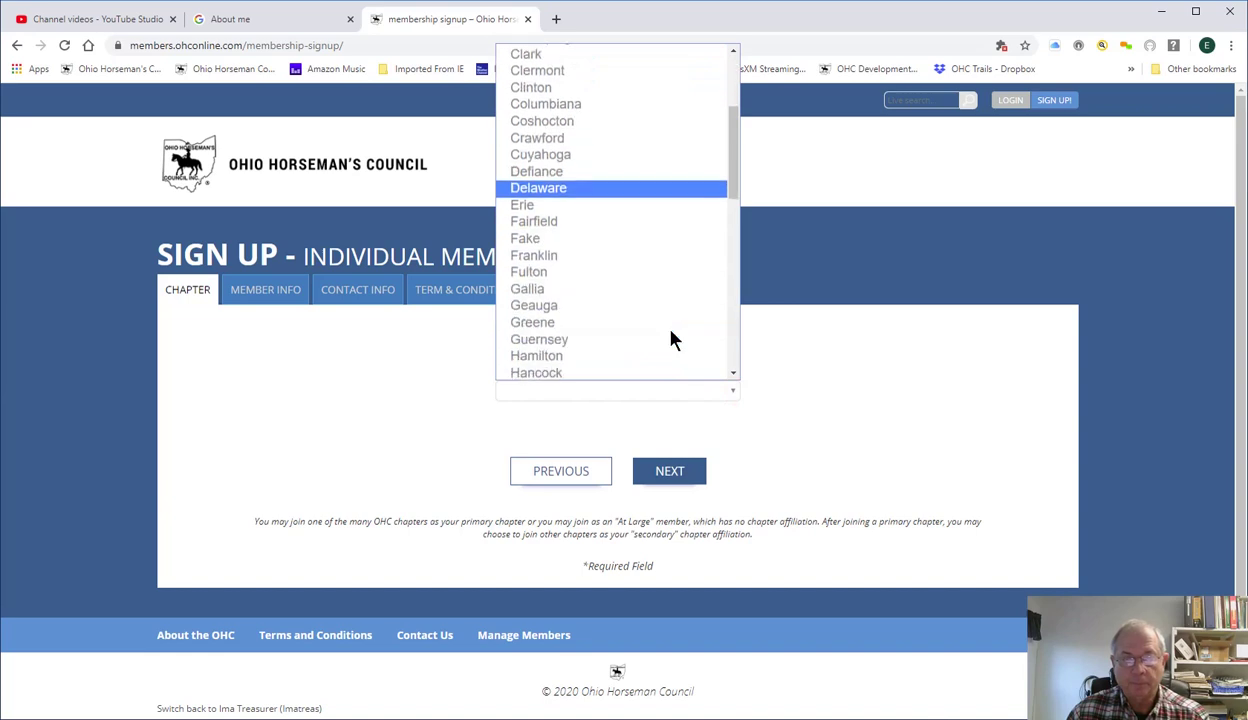
left_click(577, 242)
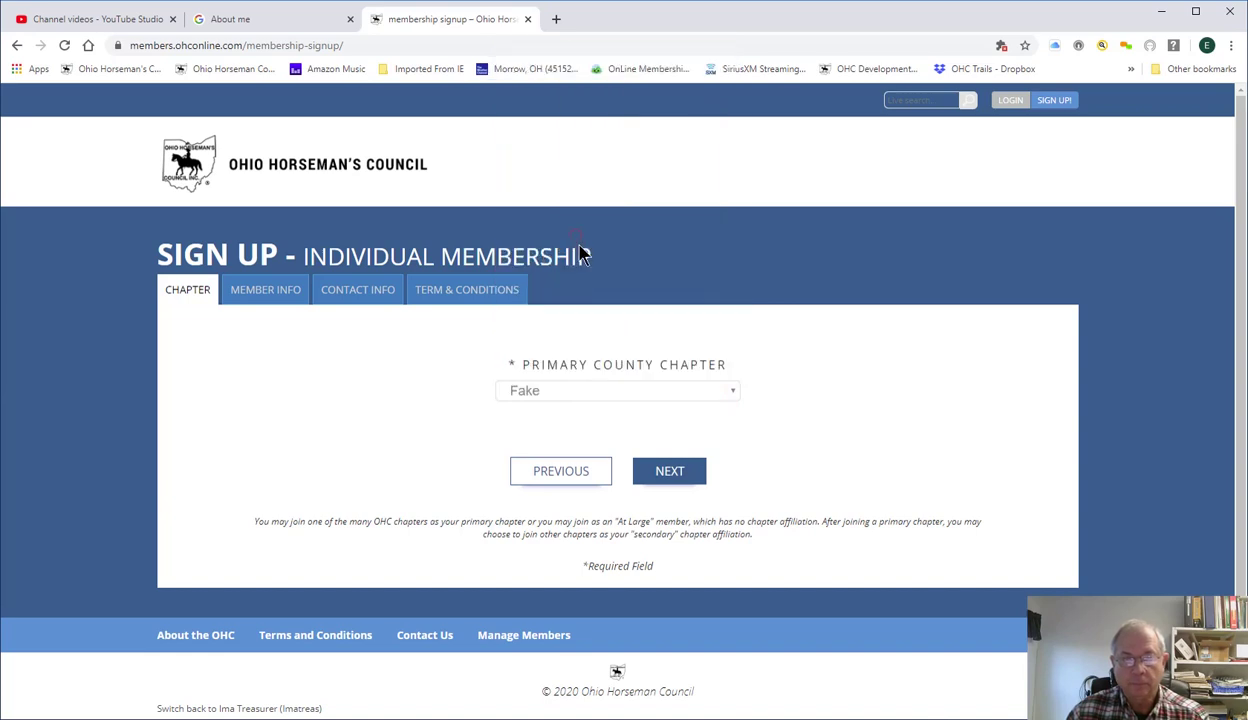
left_click(665, 478)
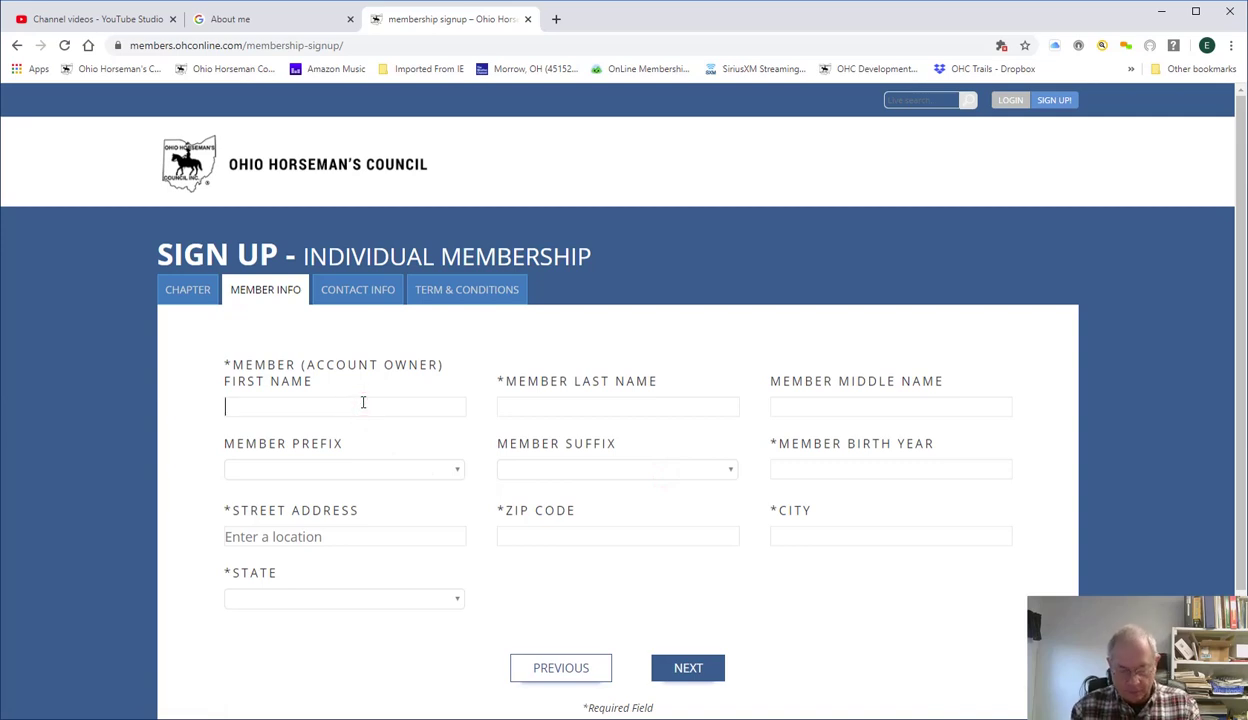
Enter the new member's first name, last name and birth year 1998.
type("D")
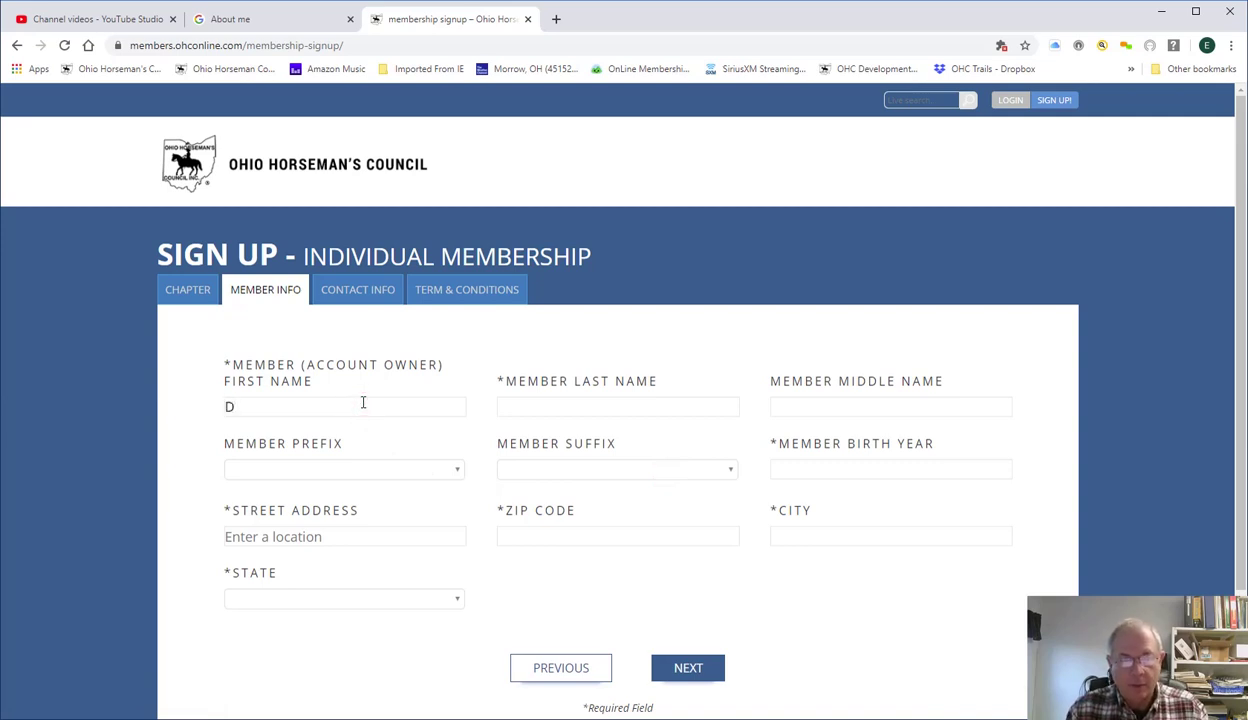
type("orthy")
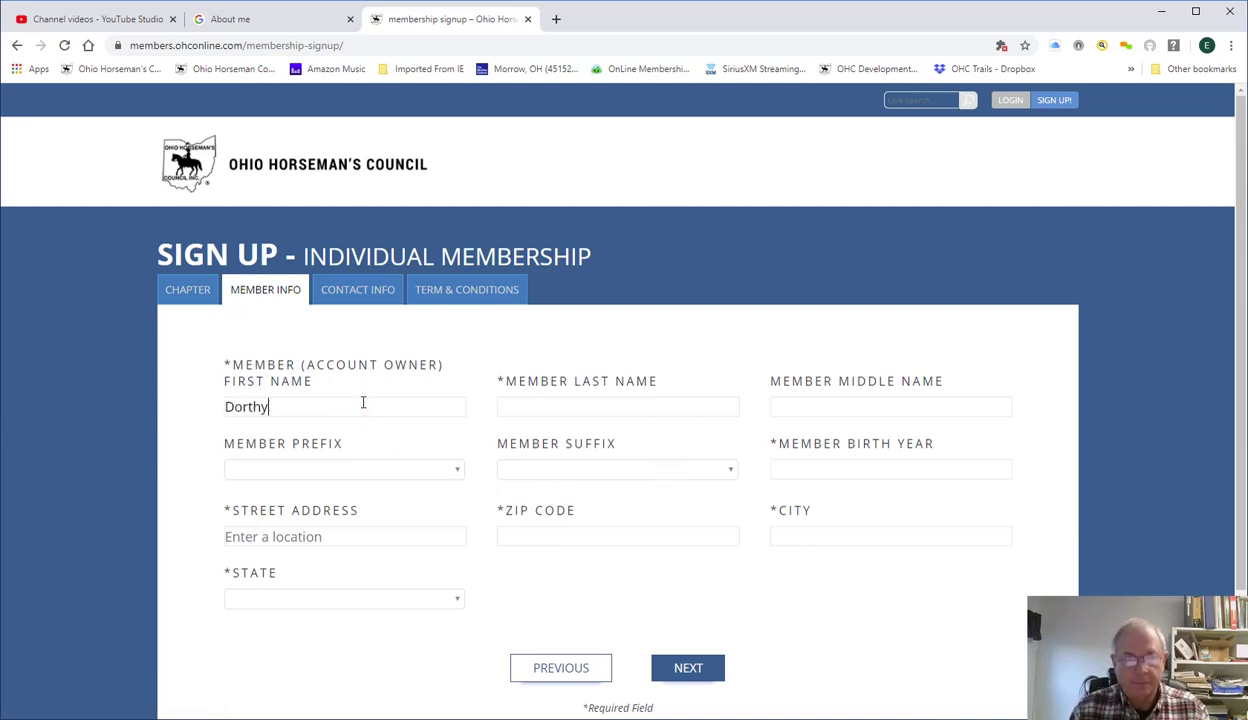
left_click(514, 408)
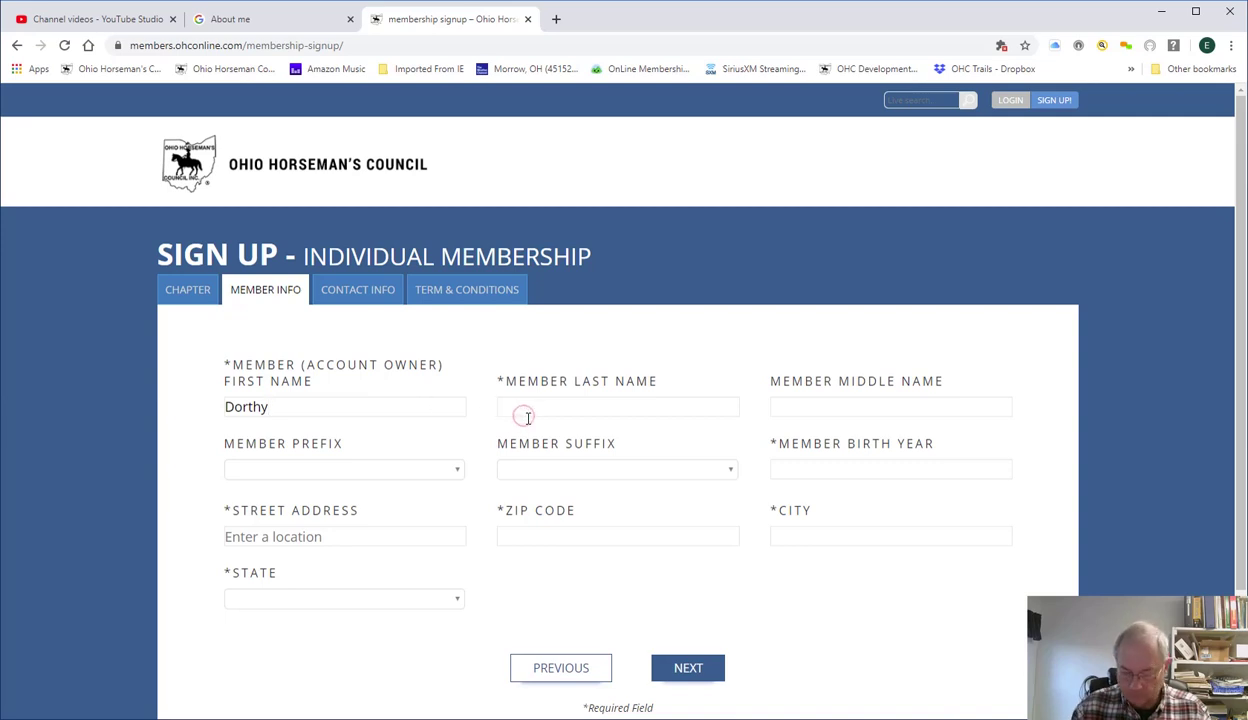
type("Pony")
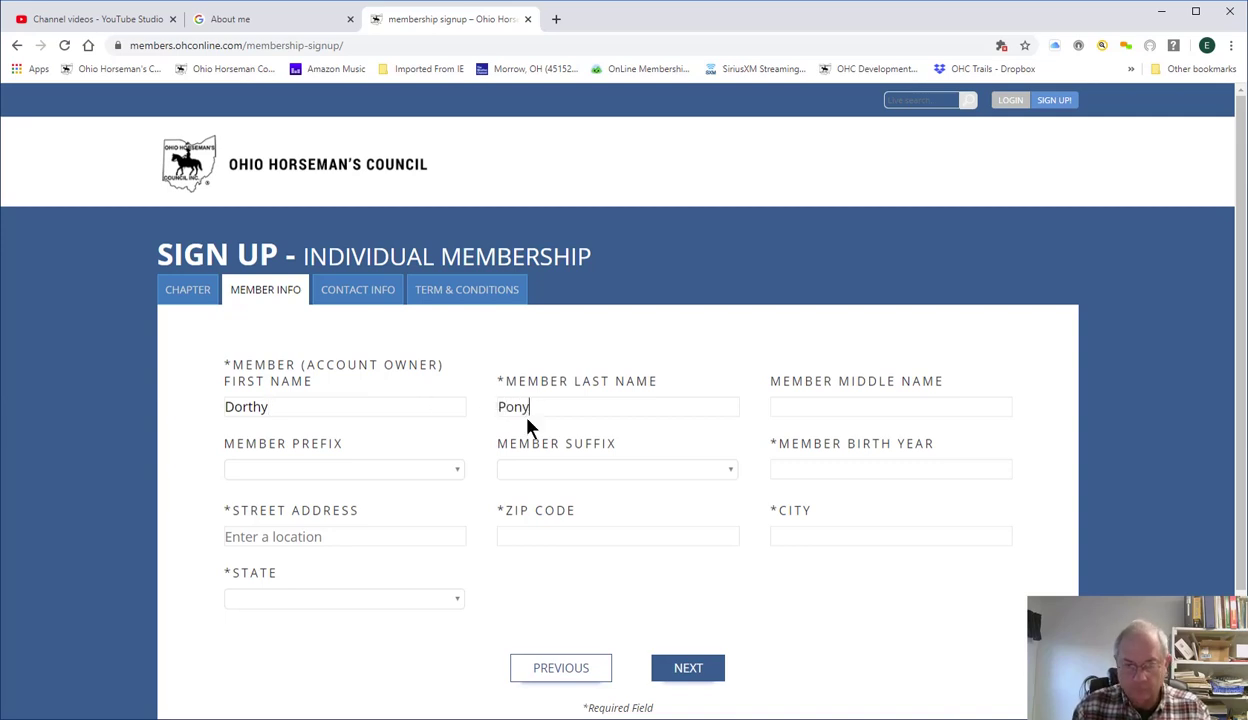
type("lover")
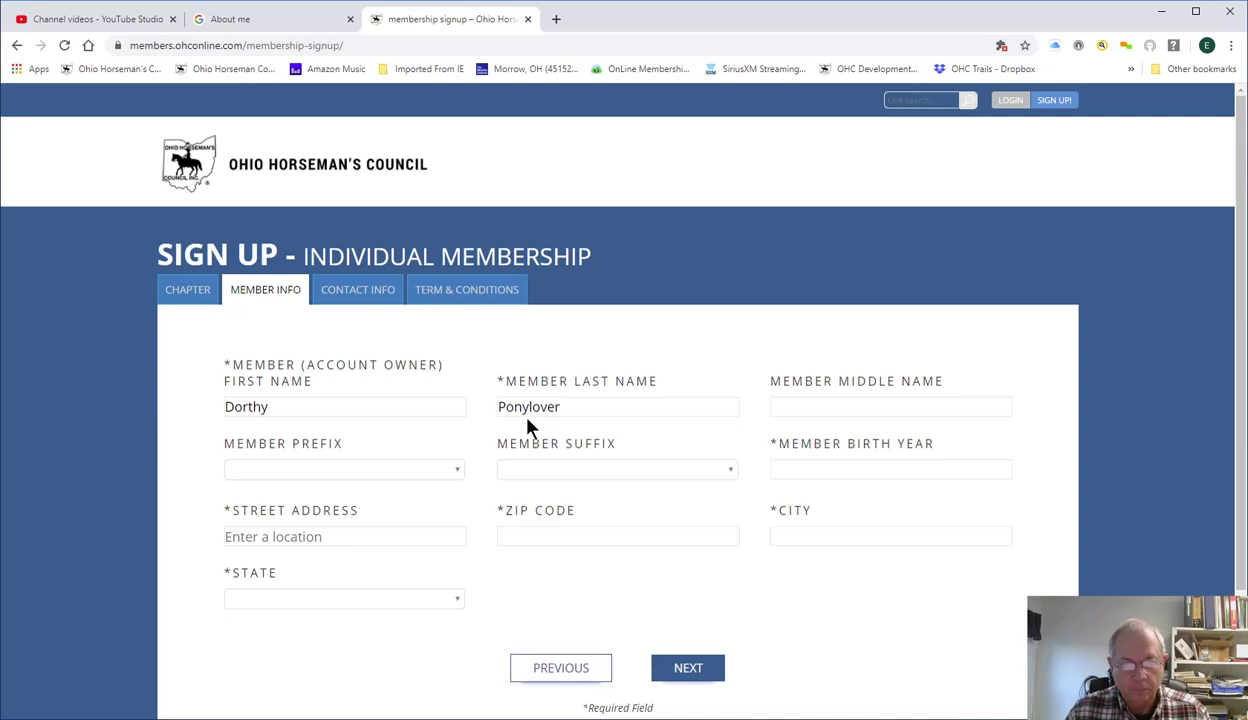
left_click(785, 466)
type("1998")
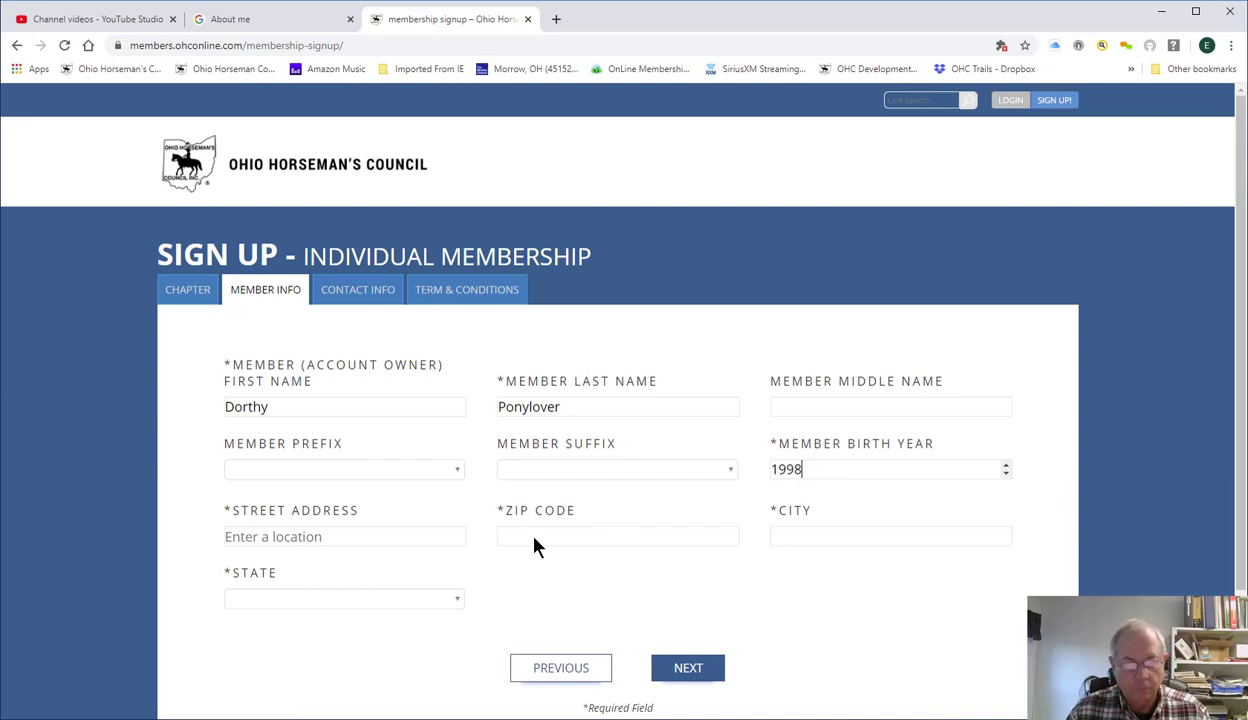
Enter the member's street address and accept the matching address suggestion.
left_click(351, 539)
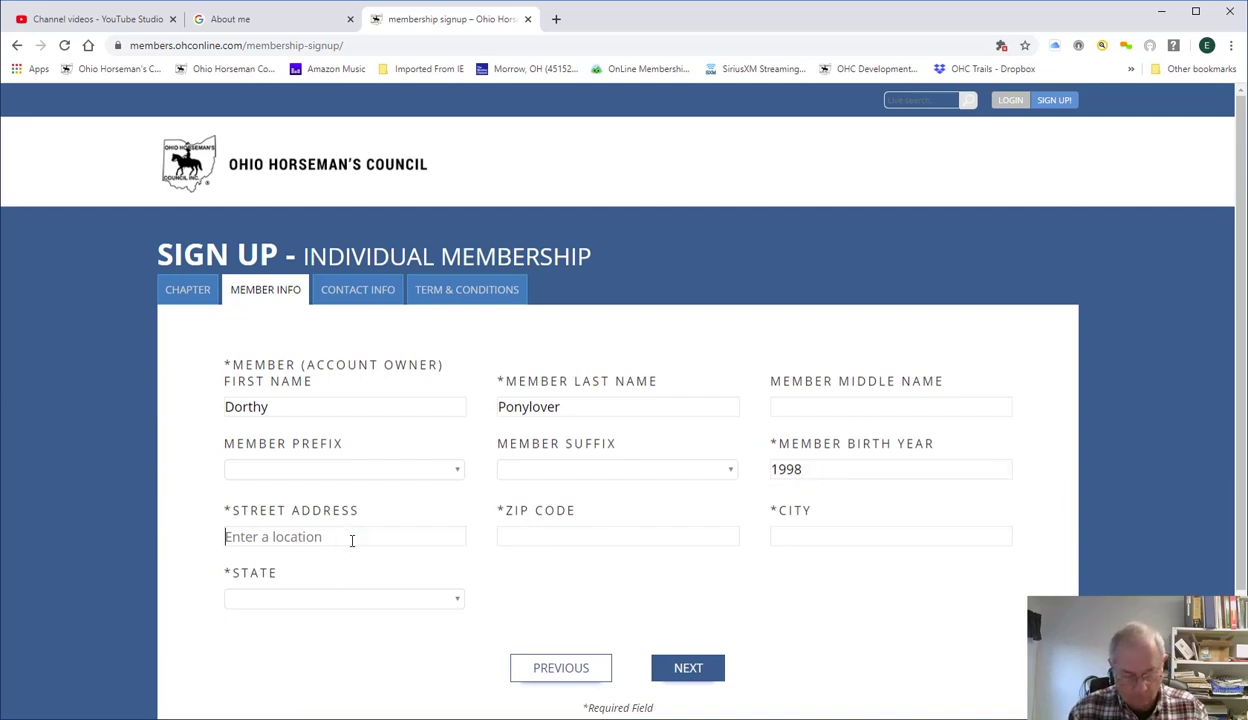
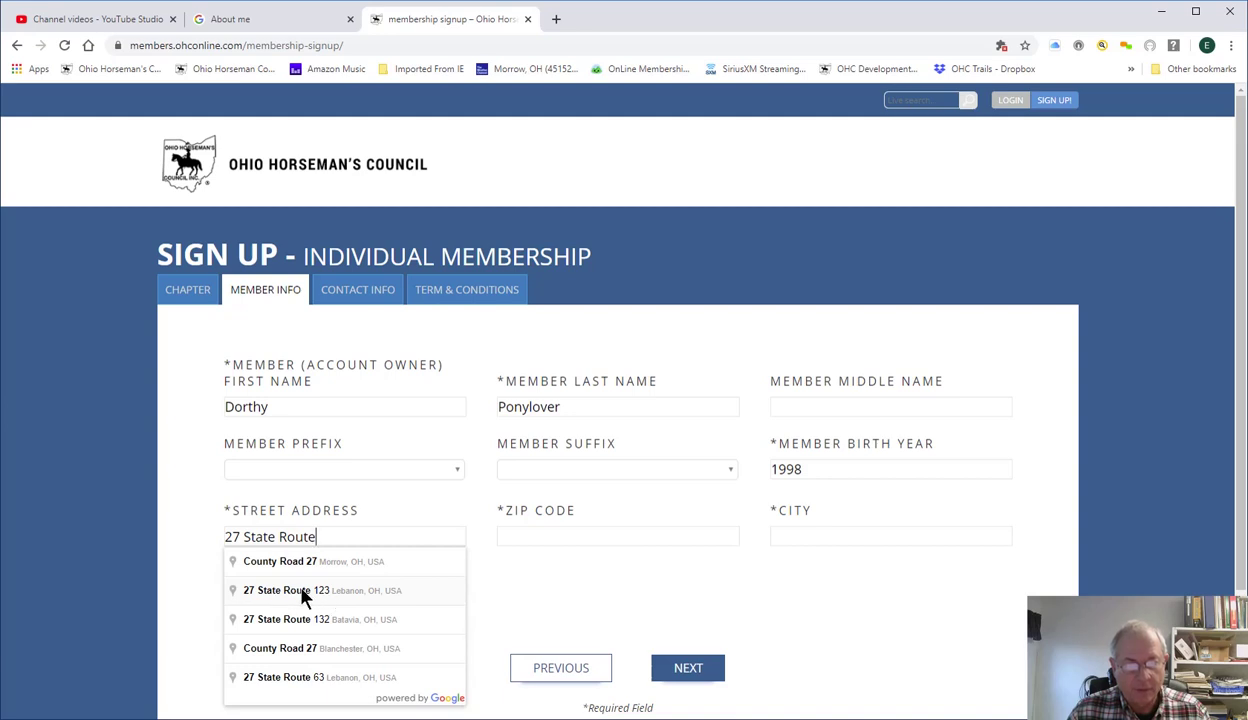
left_click(305, 592)
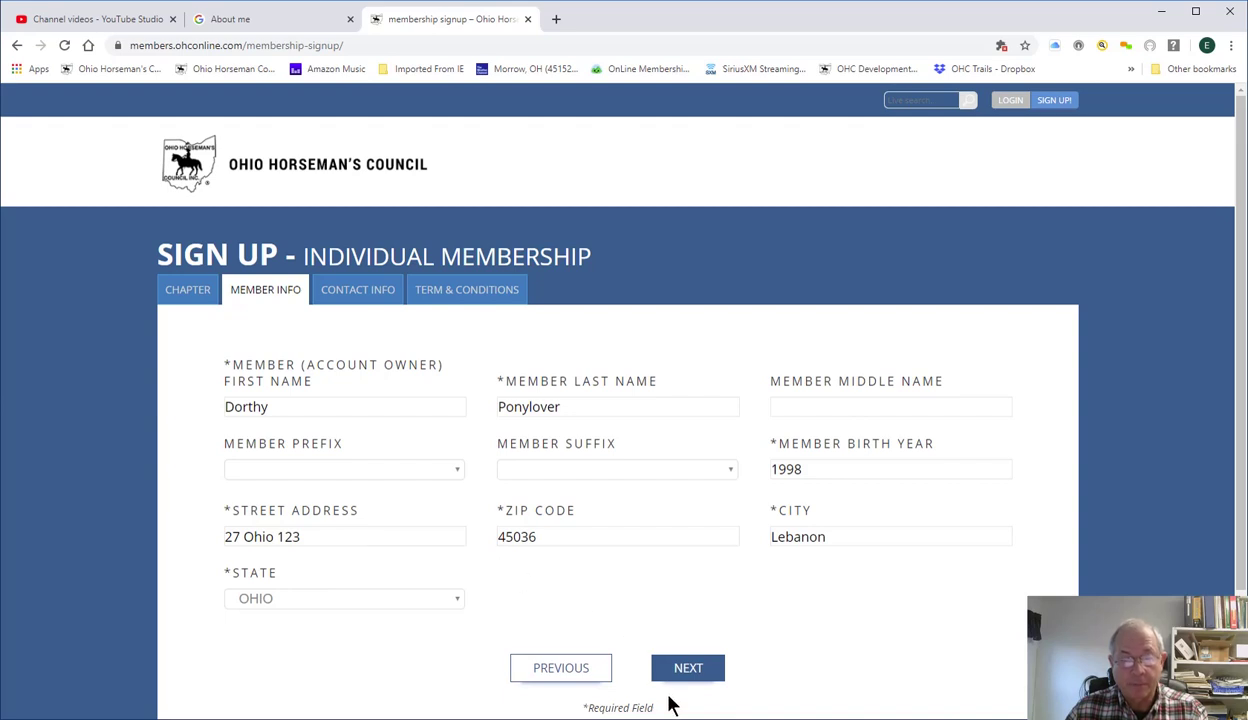
On Contact Info, enter the member's phone number and autocompleted street address.
left_click(686, 669)
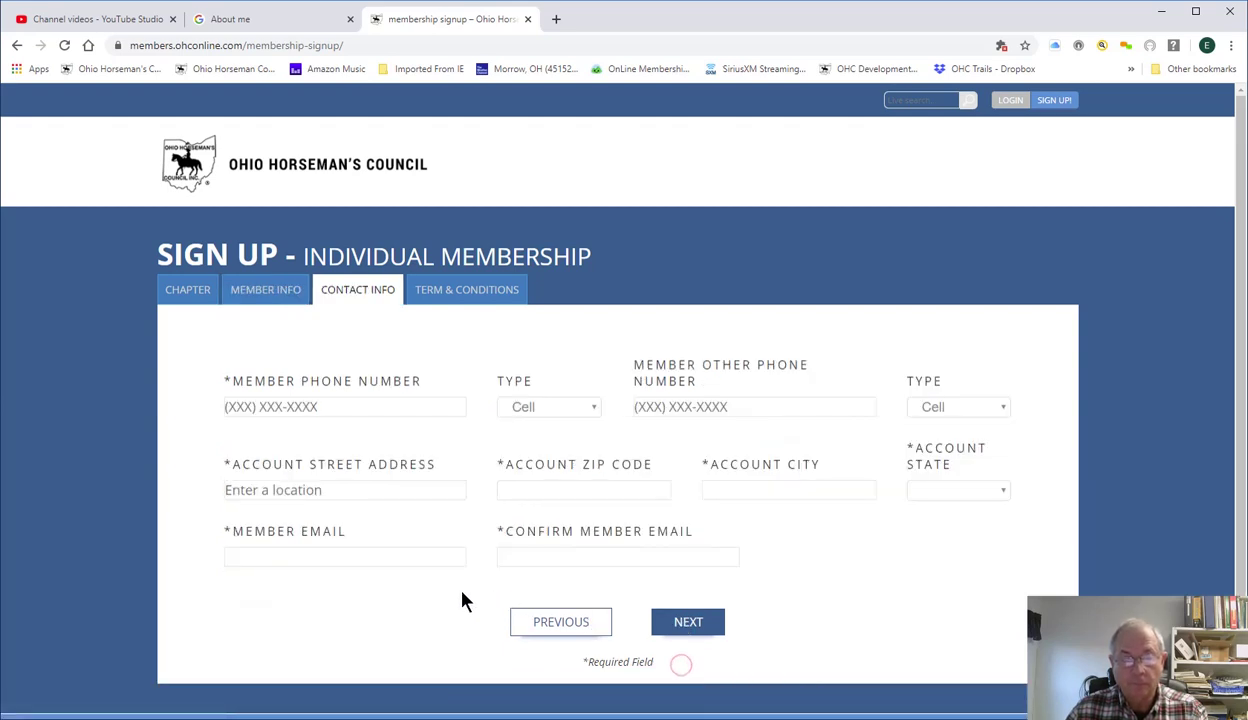
left_click(378, 410)
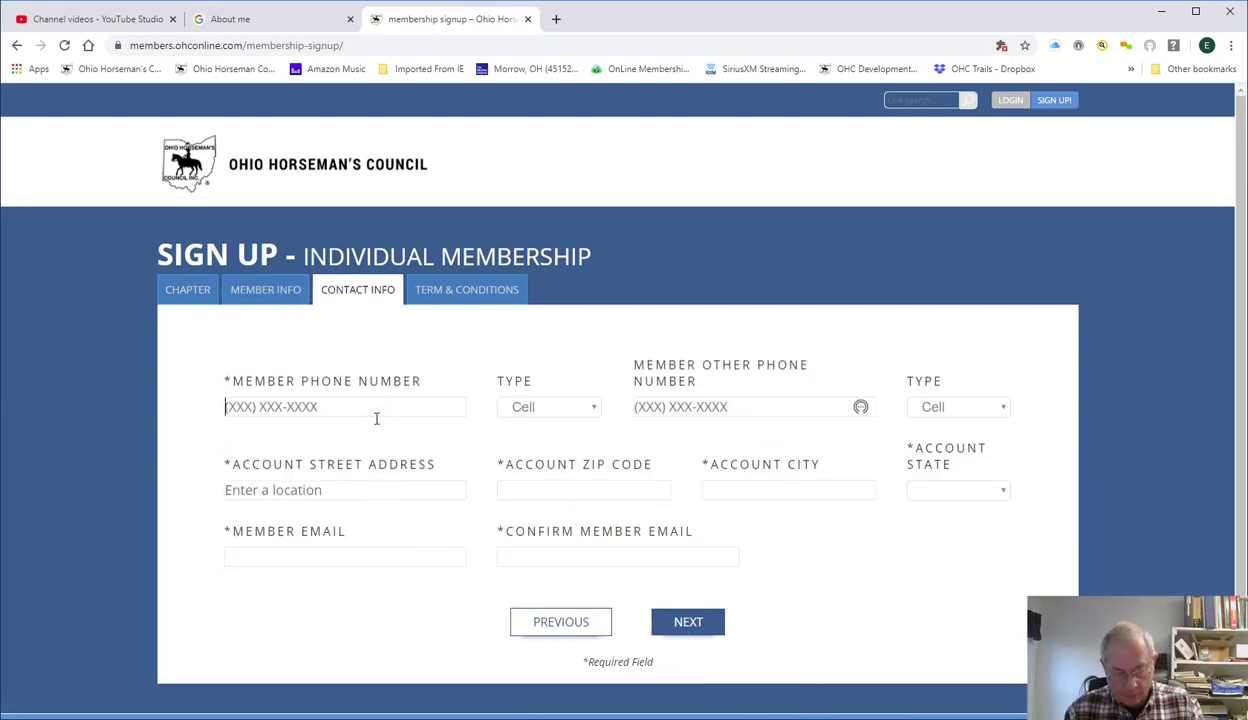
type("(555) 5")
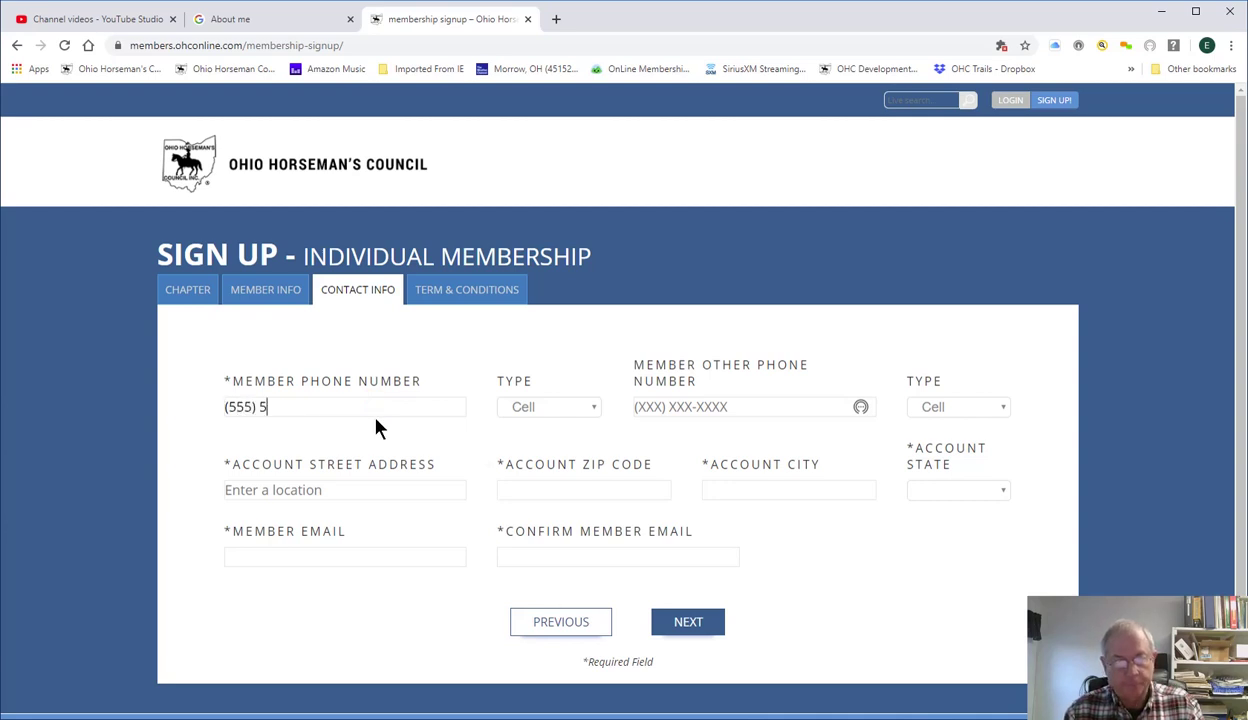
type("55-1212")
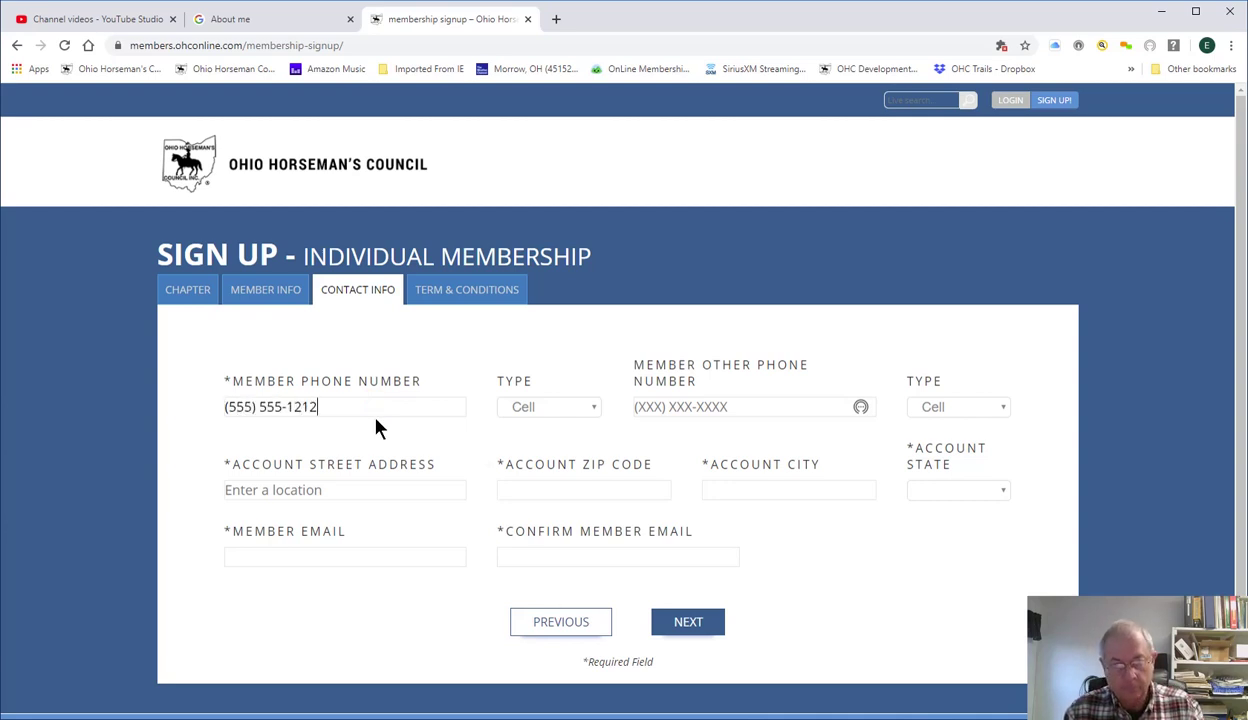
left_click(356, 489)
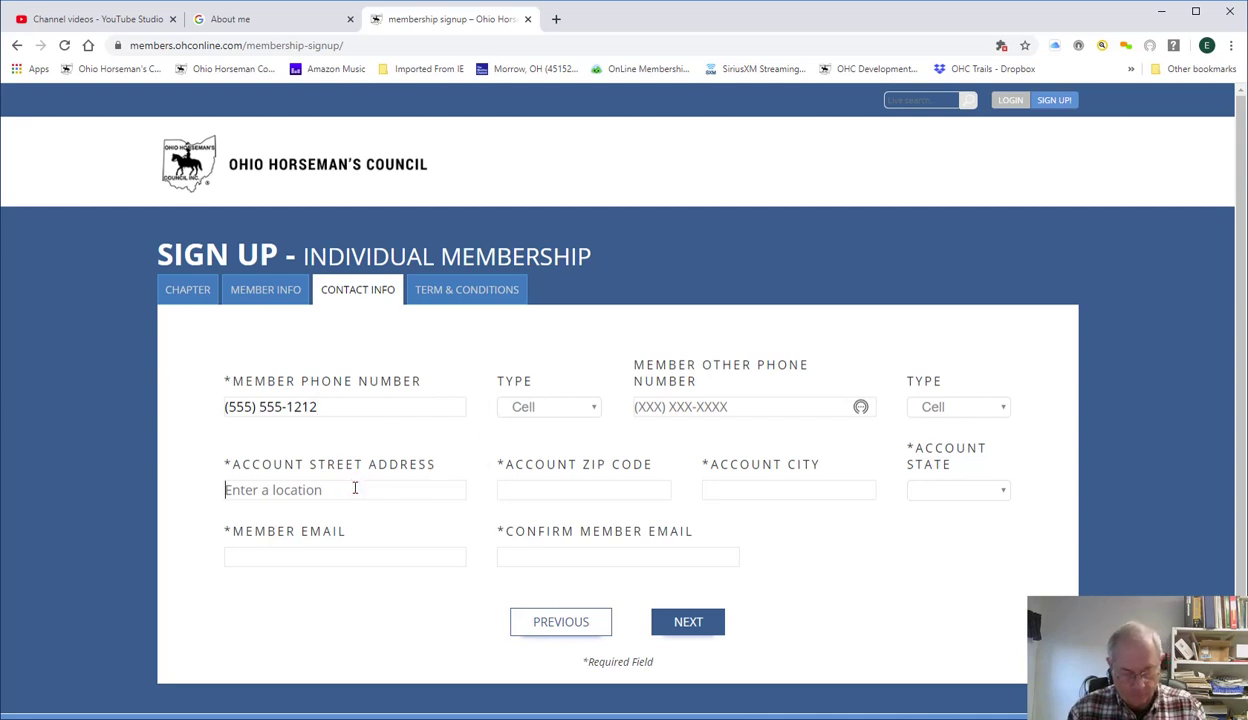
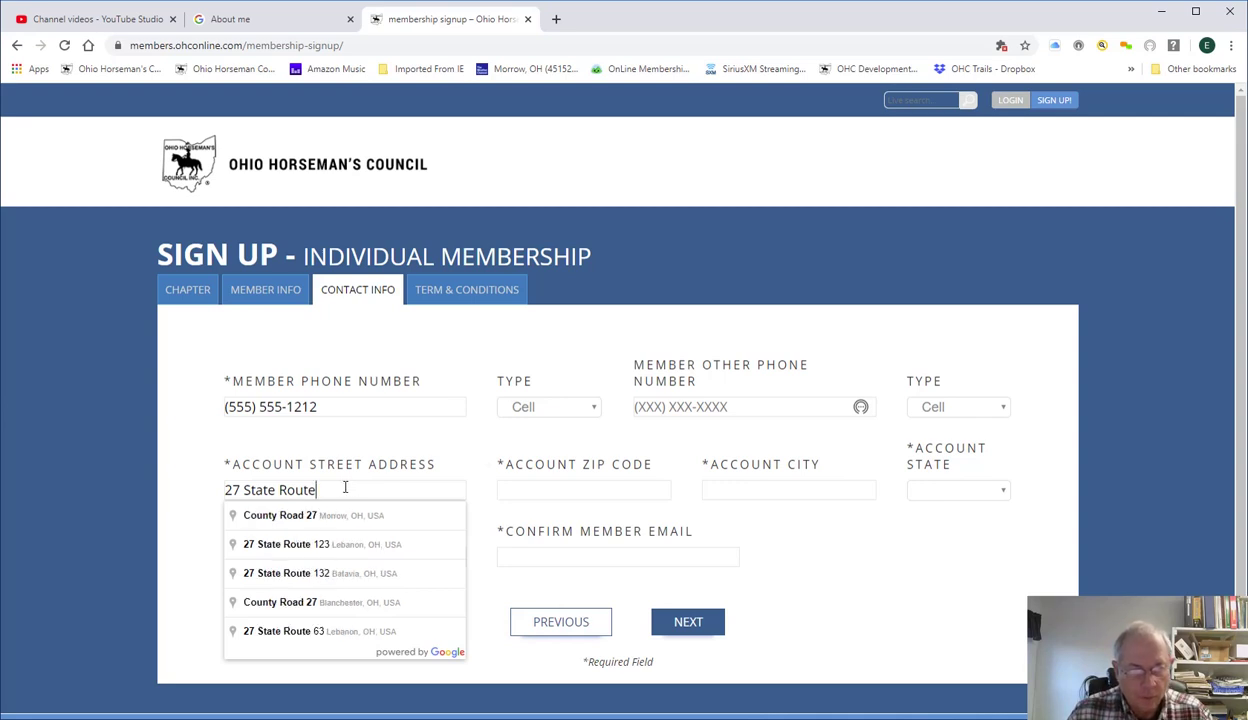
left_click(295, 542)
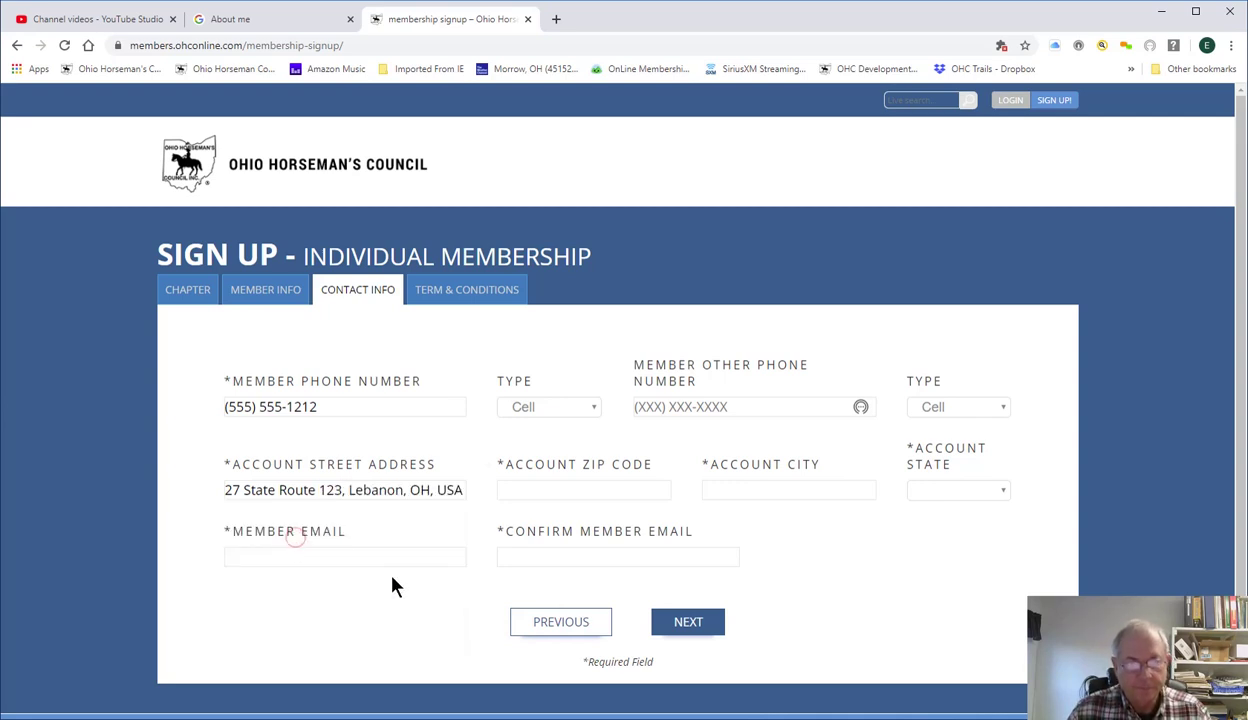
Enter the member's e-mail address in Member Email, correcting its domain back to gmail.com.
left_click(342, 555)
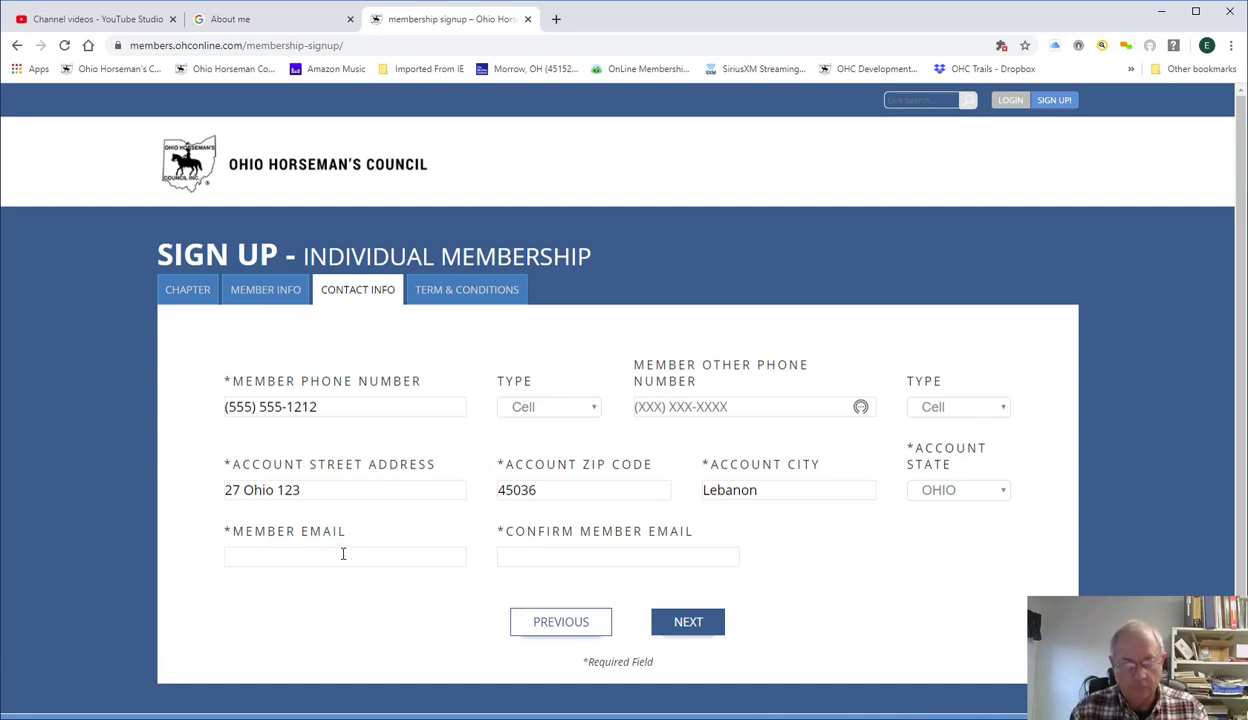
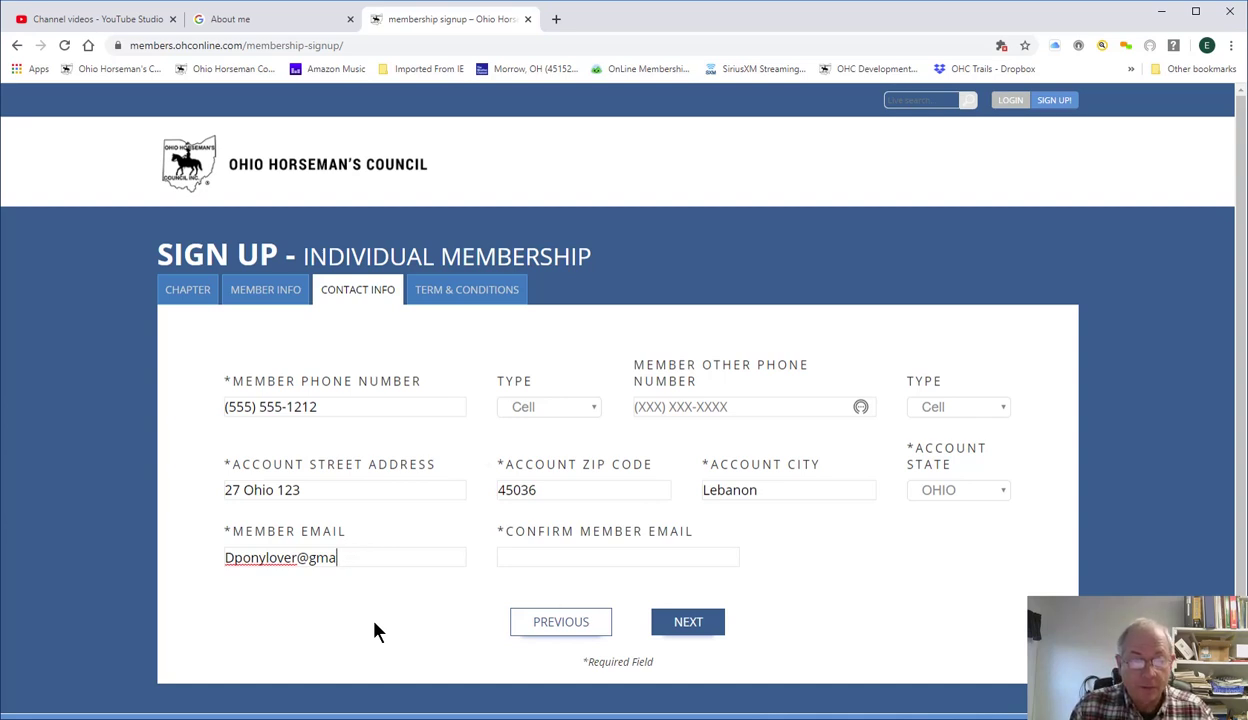
type("n")
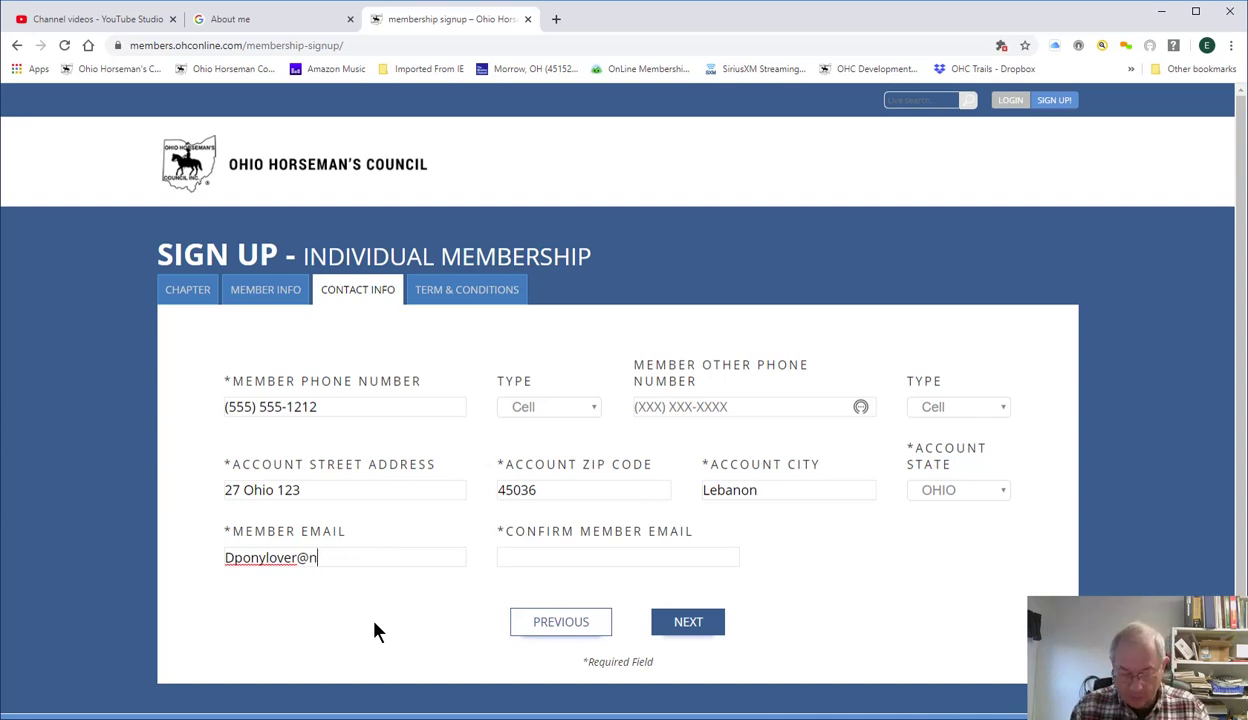
type("oemail.com")
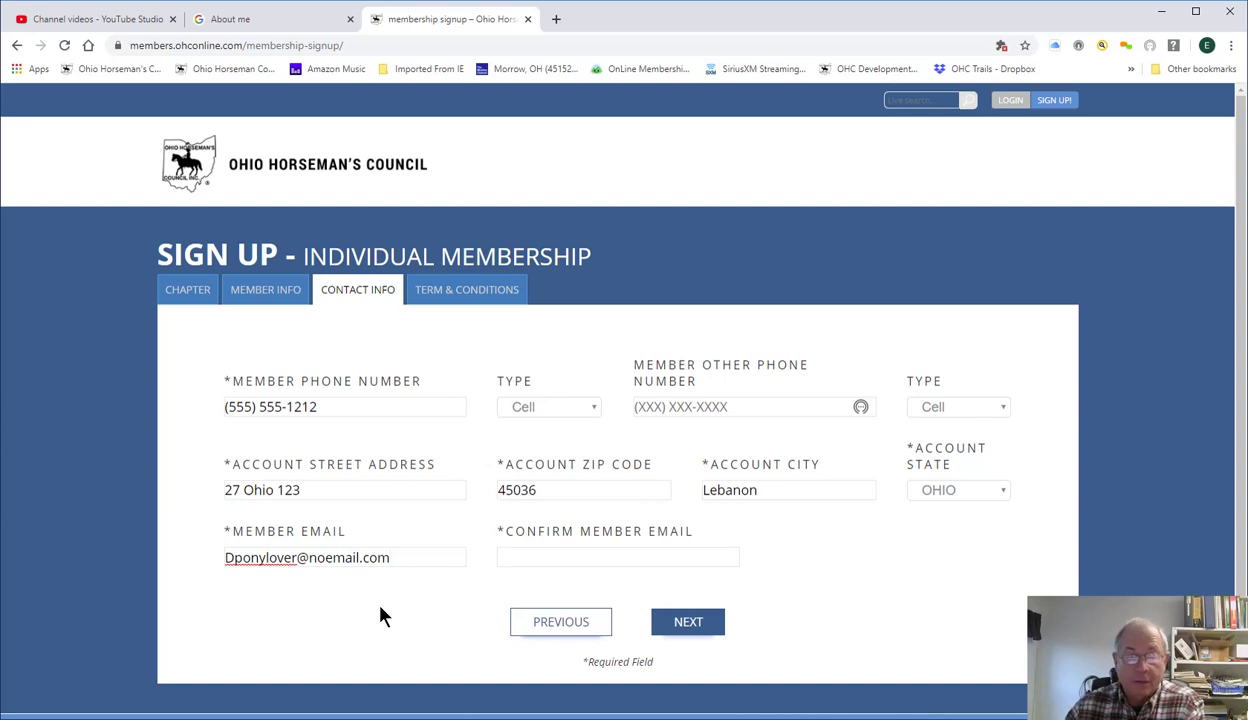
key("BackSpace")
key("BackSpace")
key("BackSpace")
key("BackSpace")
key("BackSpace")
key("BackSpace")
key("BackSpace")
key("BackSpace")
key("BackSpace")
key("BackSpace")
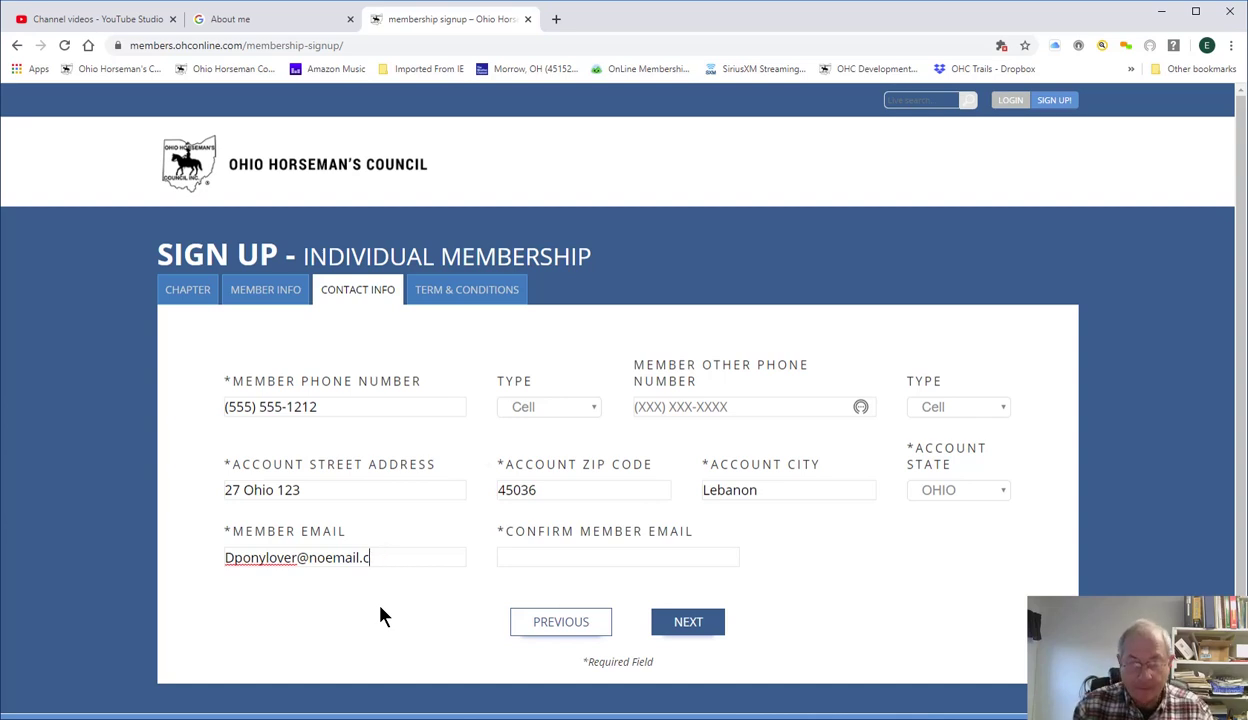
key("BackSpace")
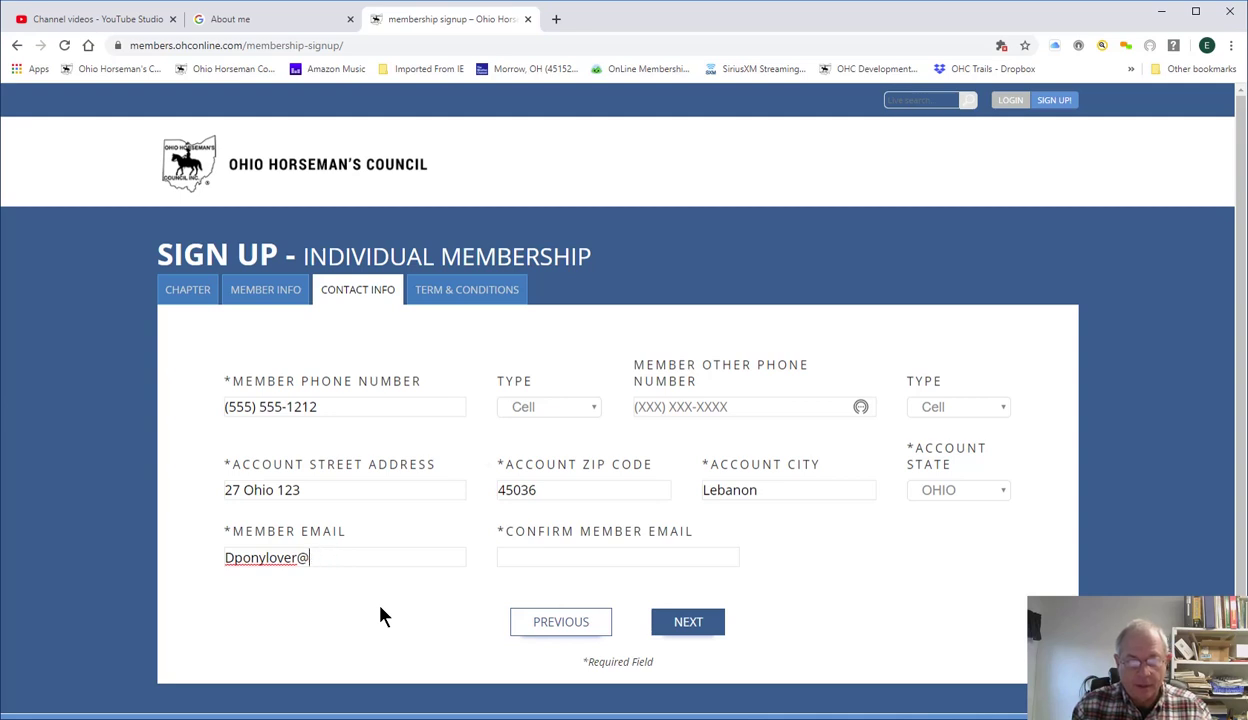
type("gmail.")
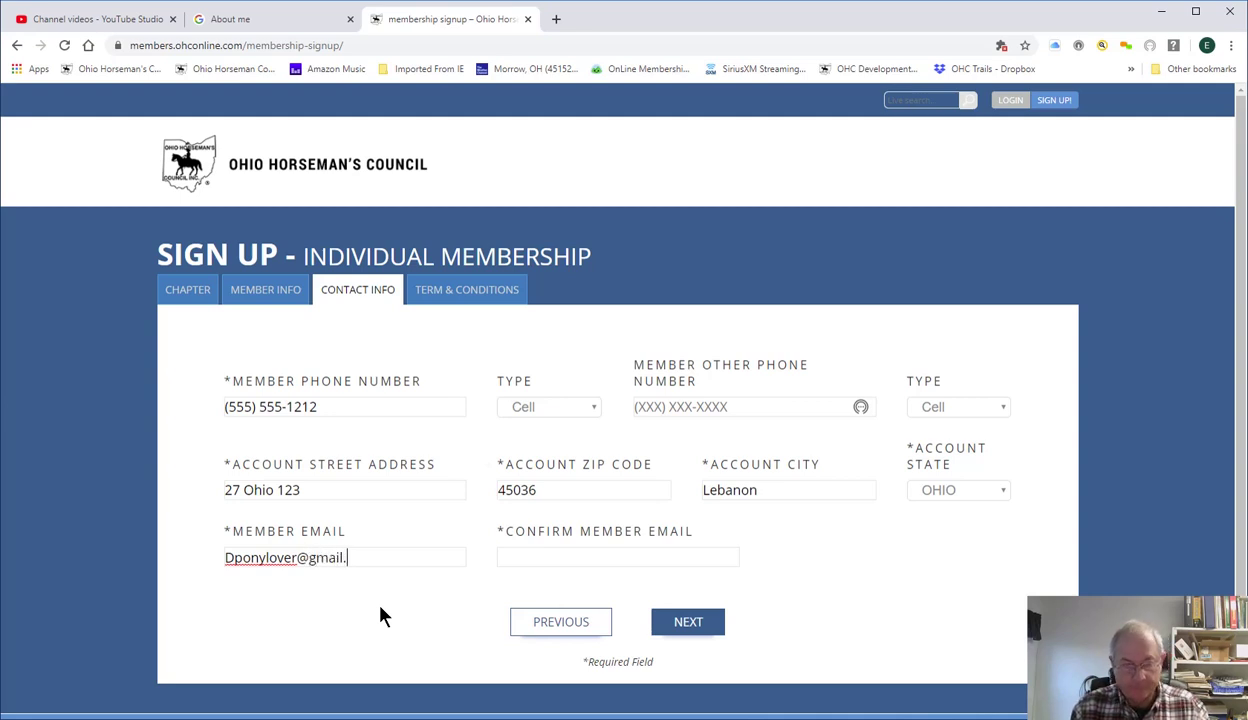
type("com")
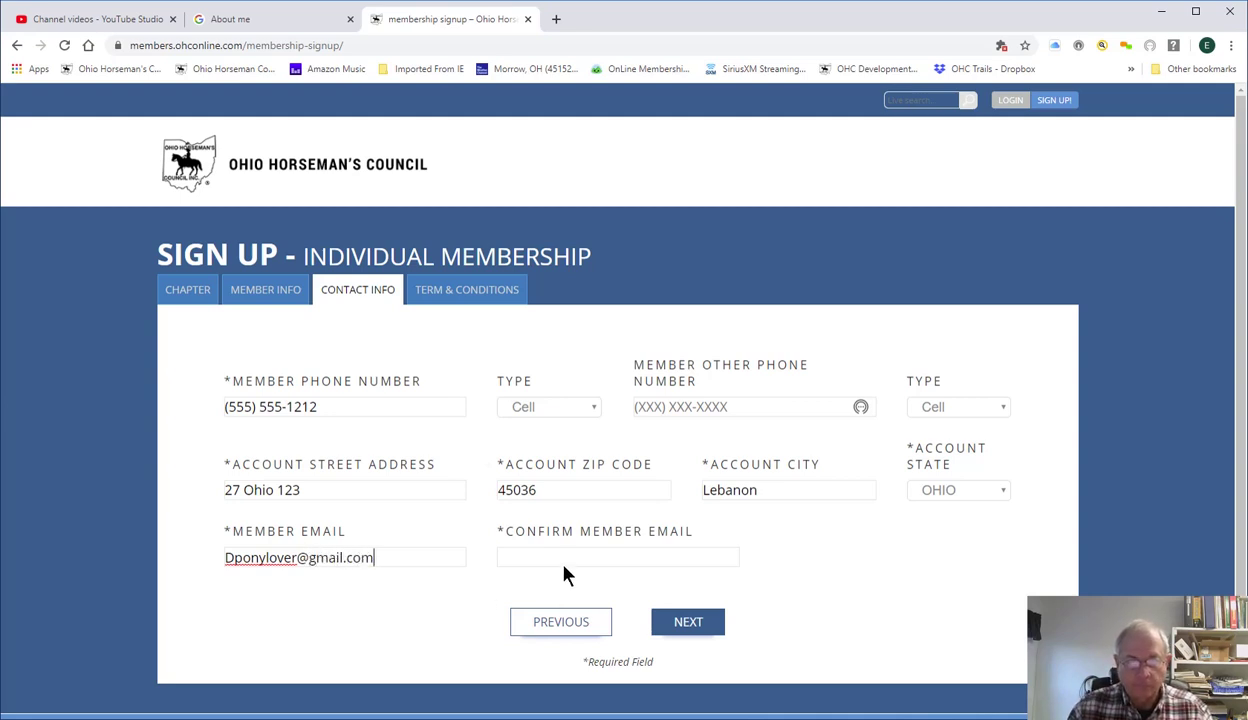
Copy the e-mail into Confirm Member Email and continue to Terms & Conditions.
left_click_drag(404, 554, 195, 560)
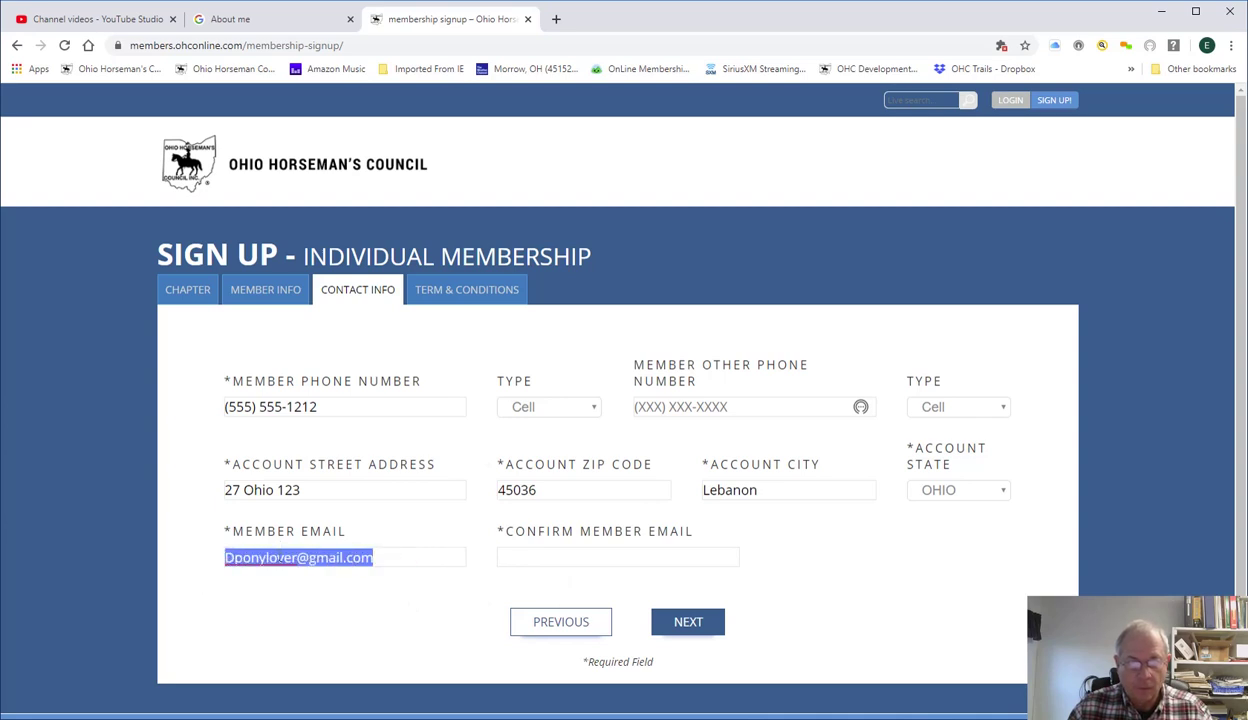
right_click(280, 567)
left_click(322, 374)
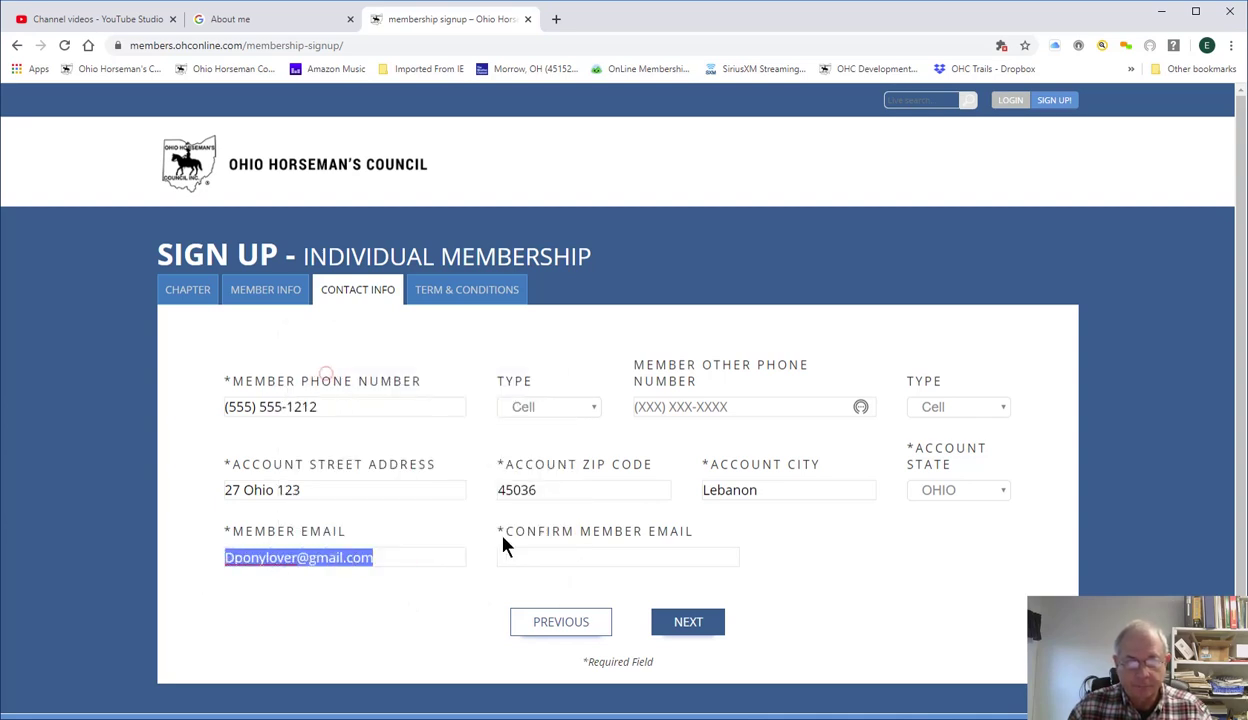
left_click(513, 549)
right_click(510, 549)
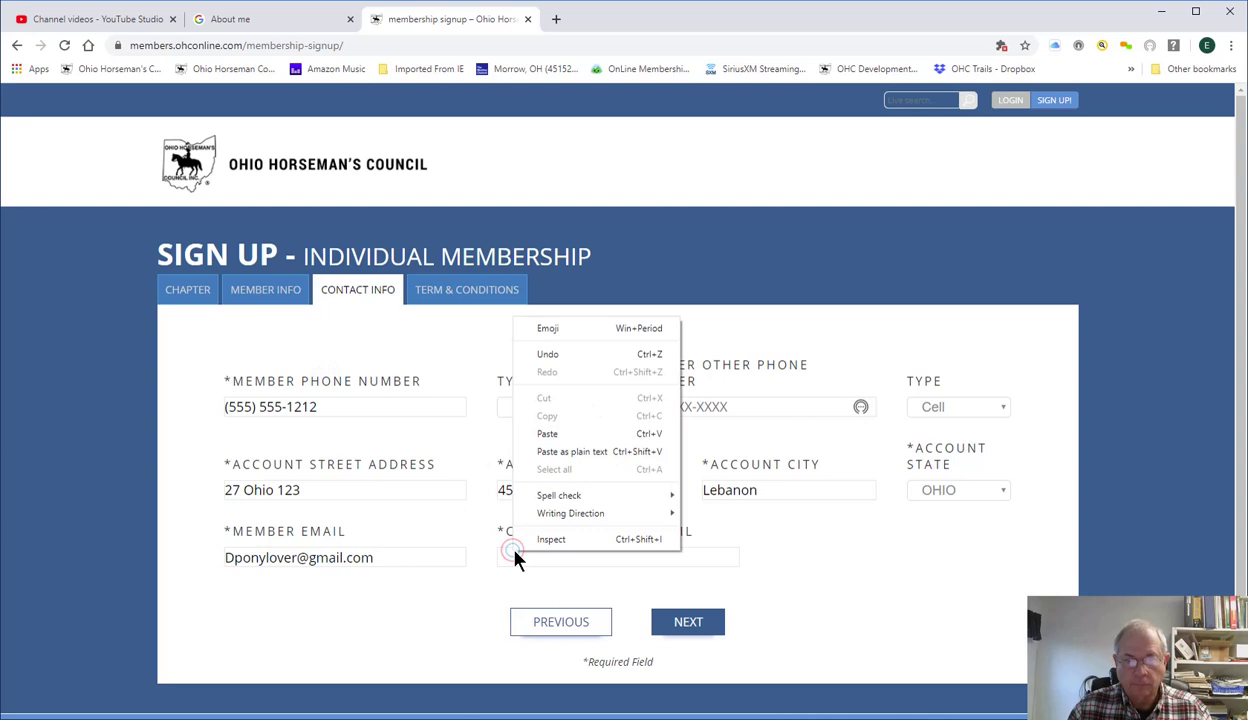
left_click(551, 432)
left_click(660, 618)
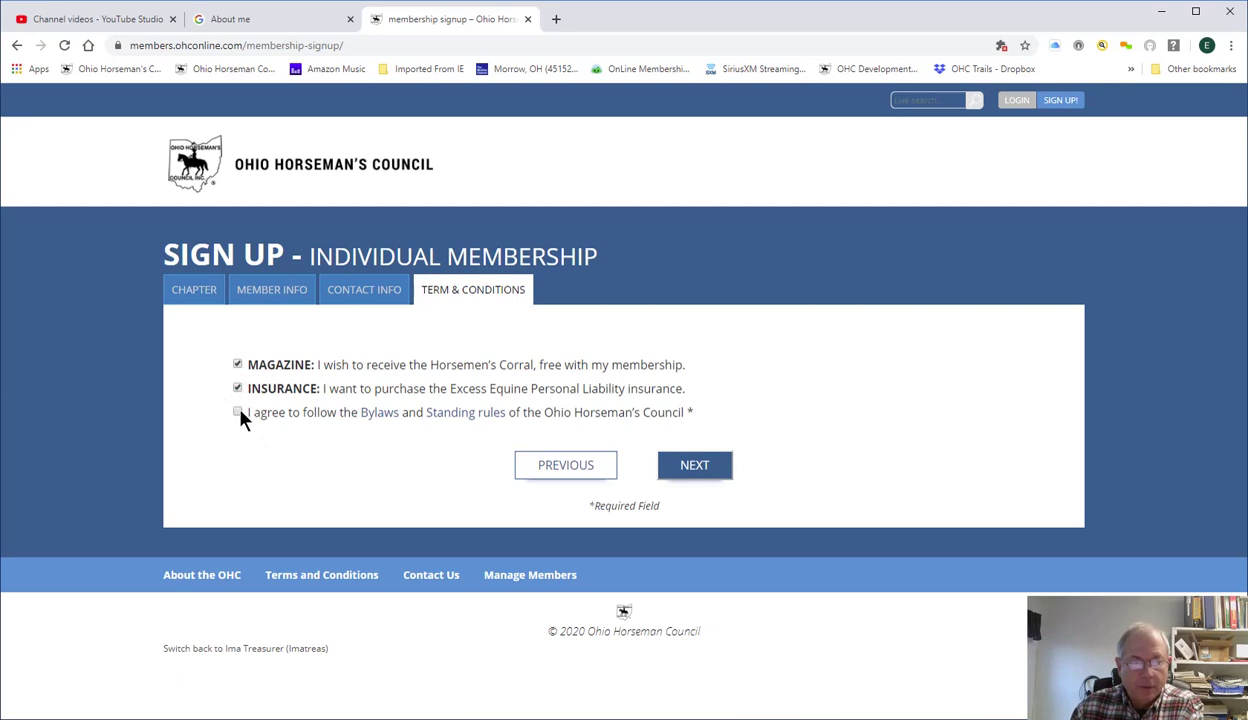
Agree to the Bylaws and Standing Rules and proceed to the $40.00 Individual checkout.
left_click(238, 412)
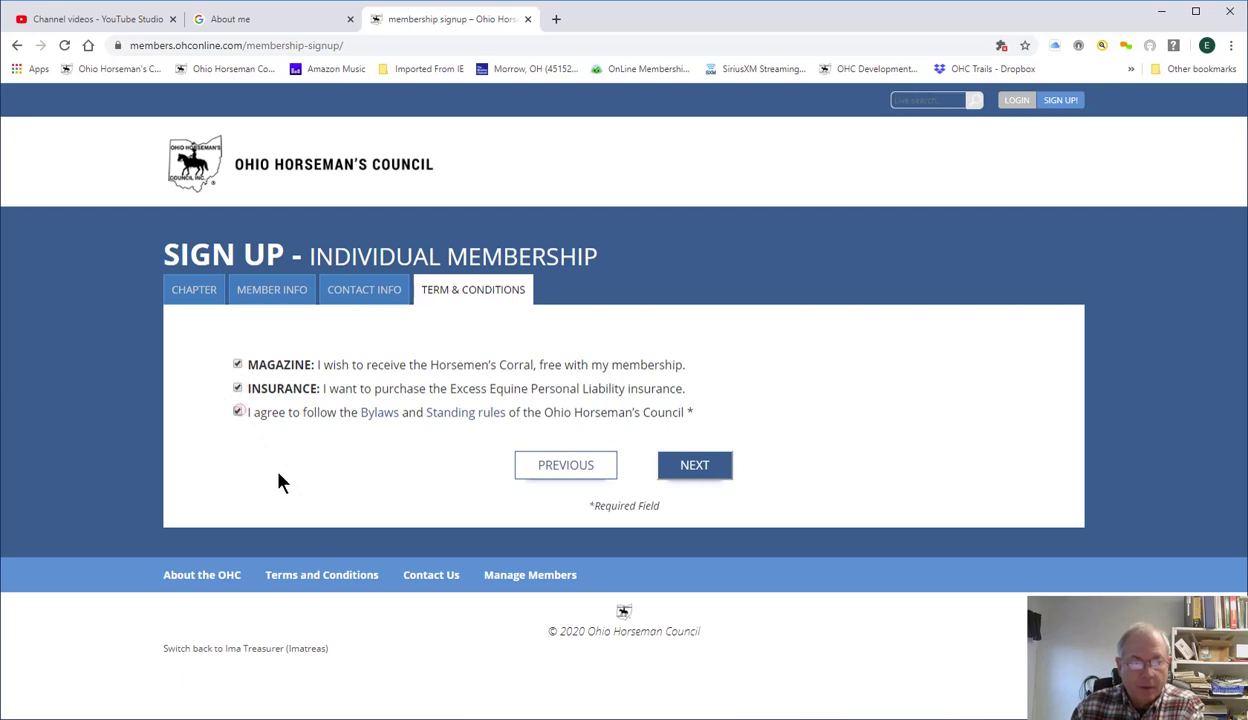
left_click(697, 468)
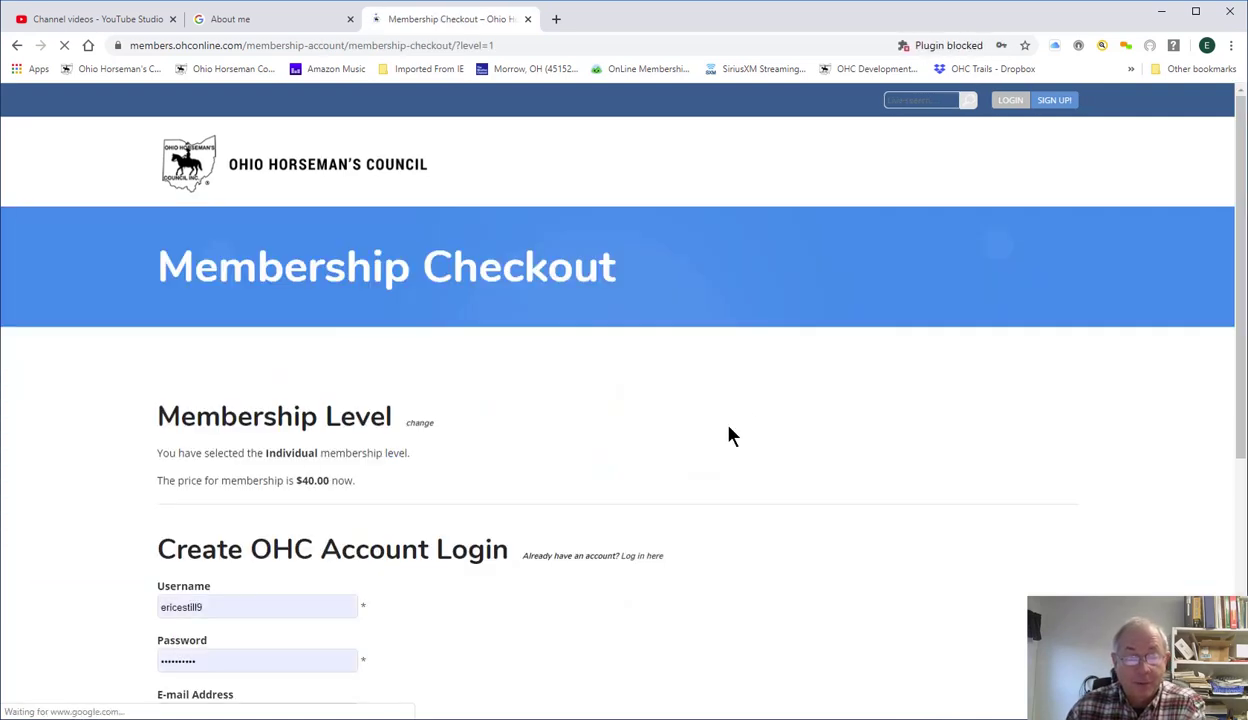
Replace the prefilled username with the member's username and set the account password.
scroll(728, 436, "down", 3)
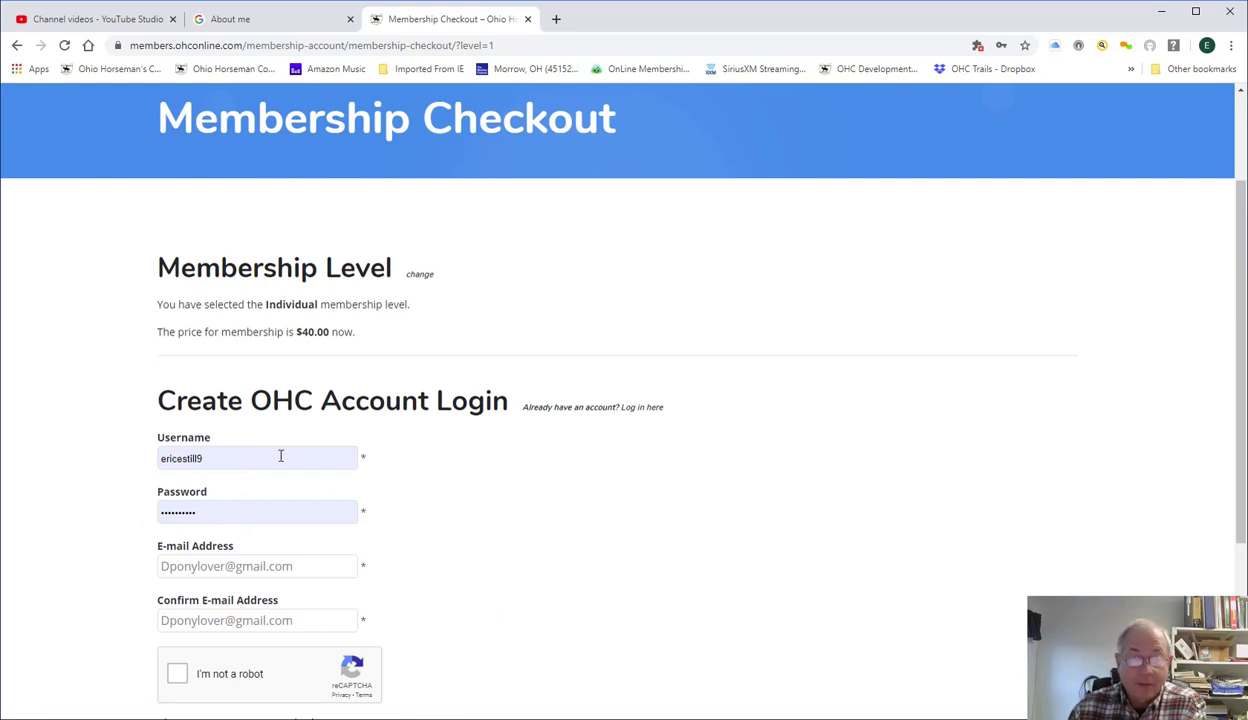
left_click_drag(281, 456, 428, 510)
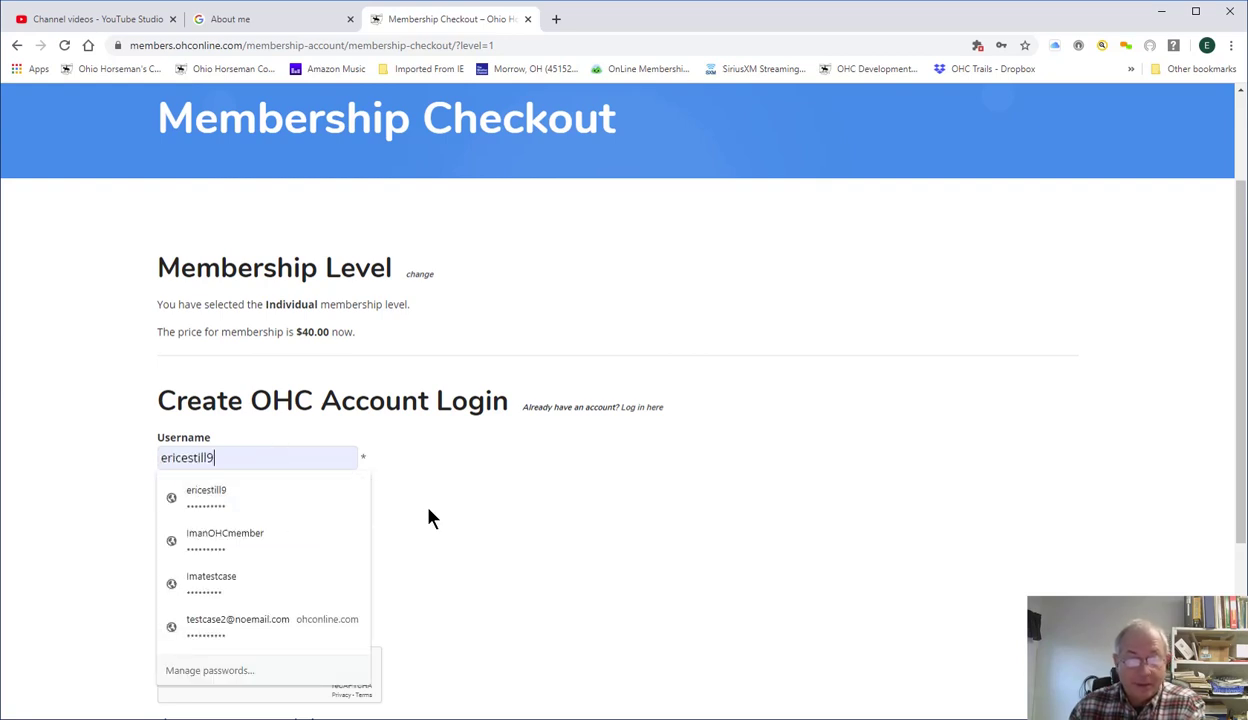
left_click(312, 458)
key("BackSpace")
key("BackSpace")
key("BackSpace")
key("BackSpace")
key("BackSpace")
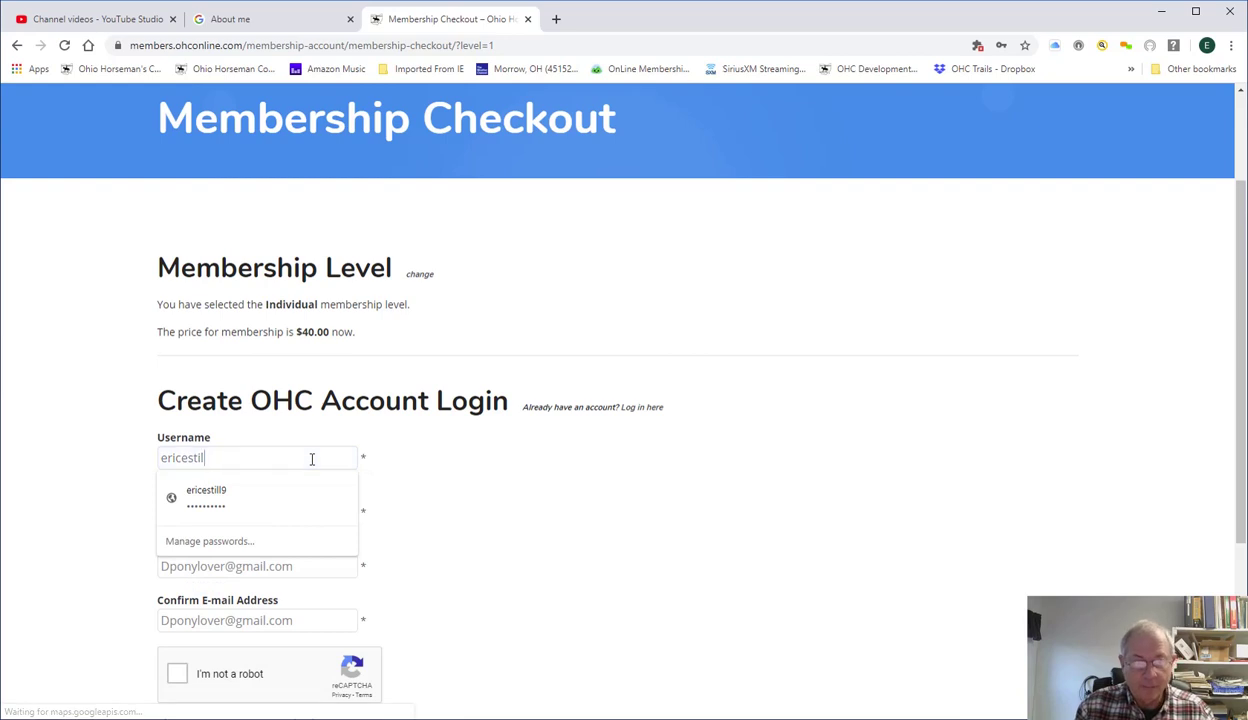
key("BackSpace")
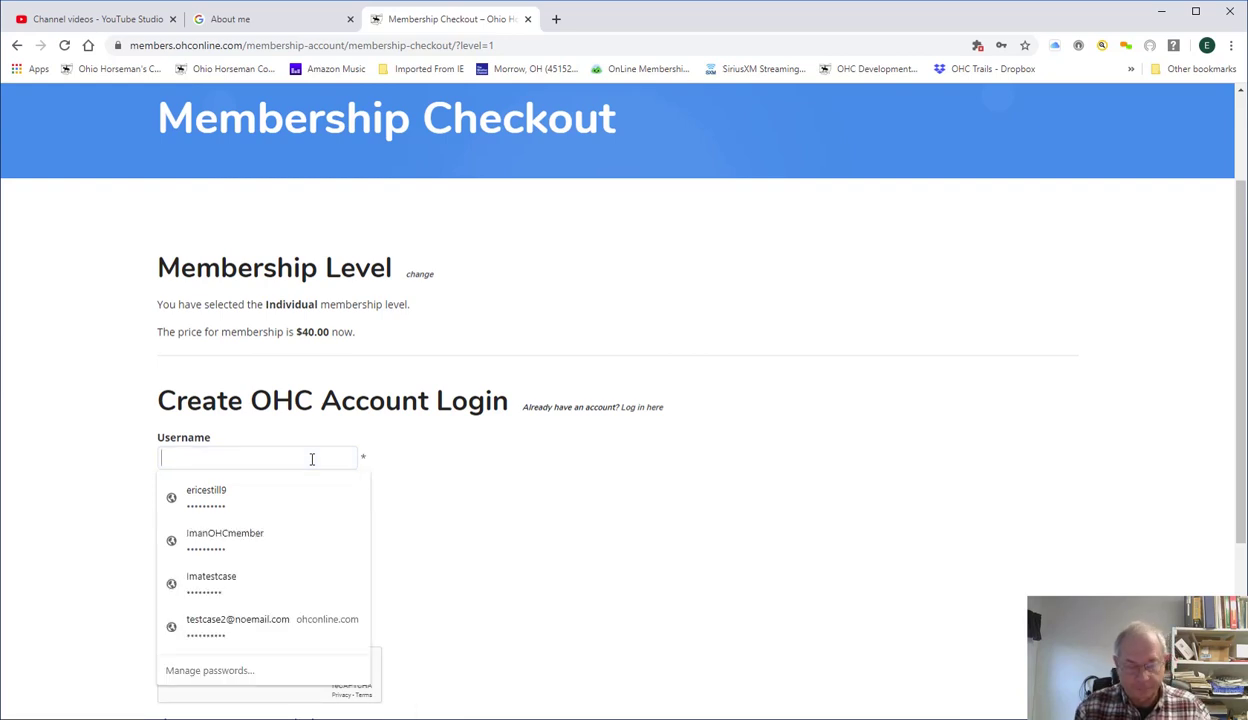
type("Dpon")
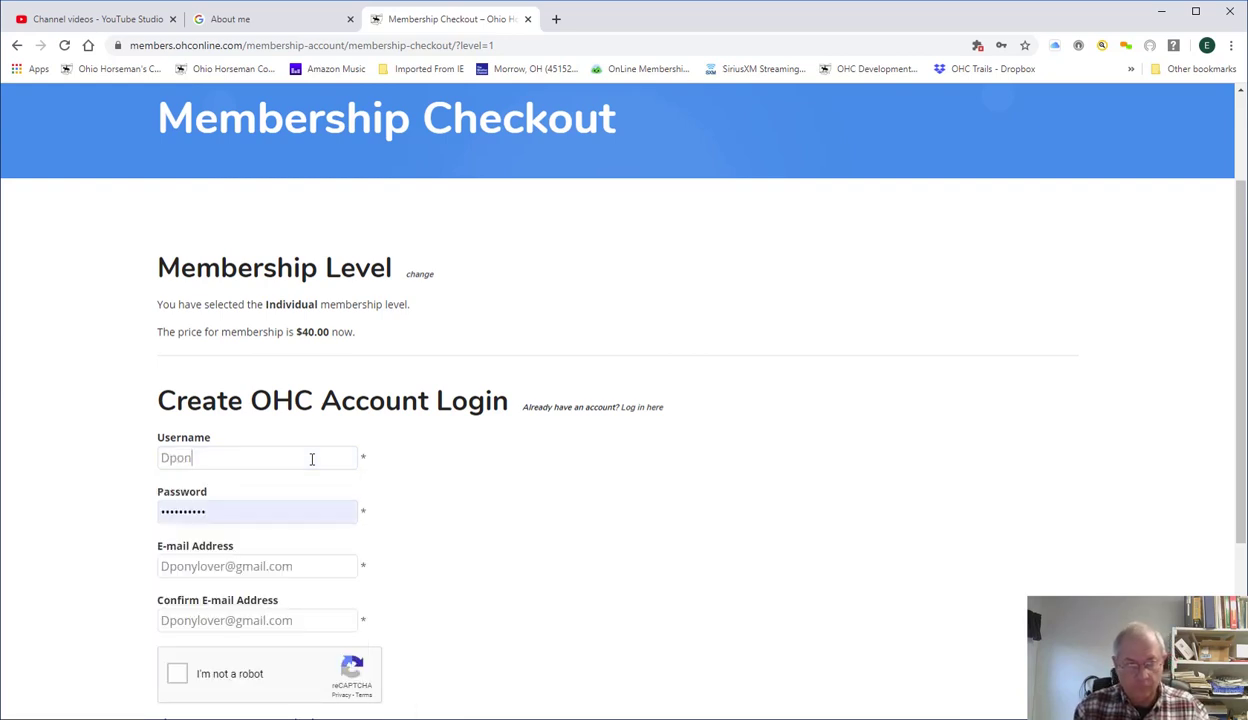
type("ylover")
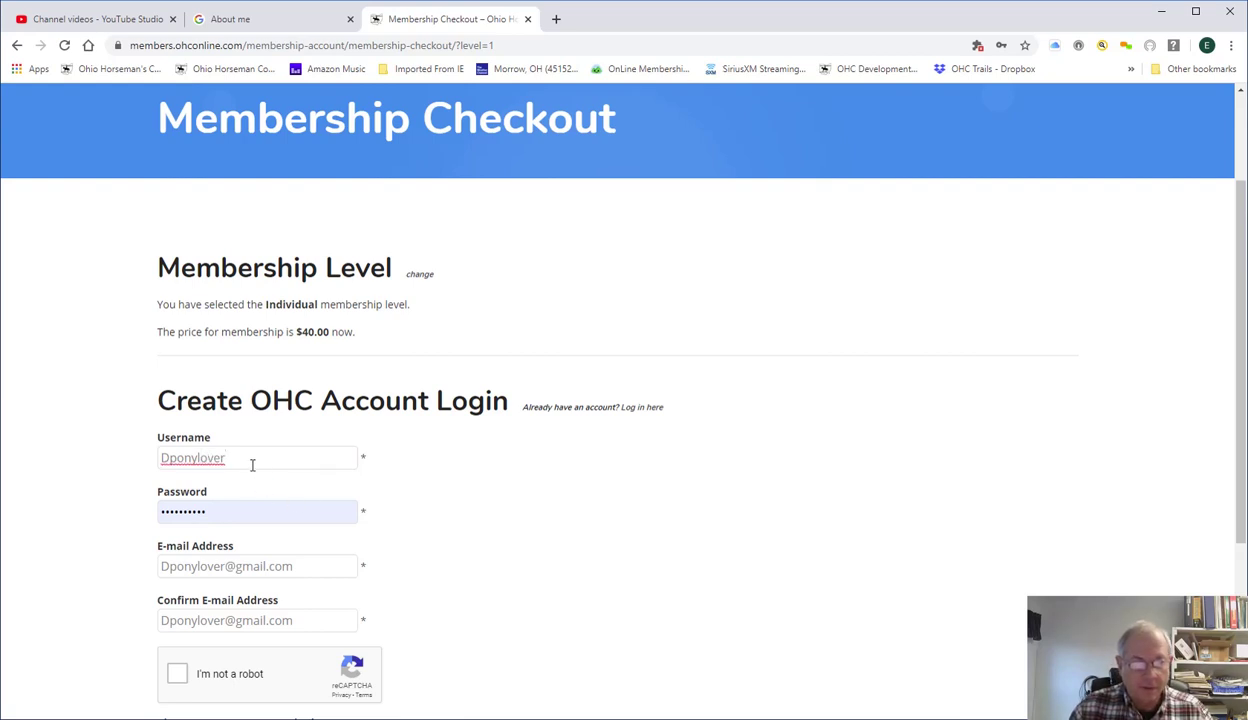
double_click(232, 512)
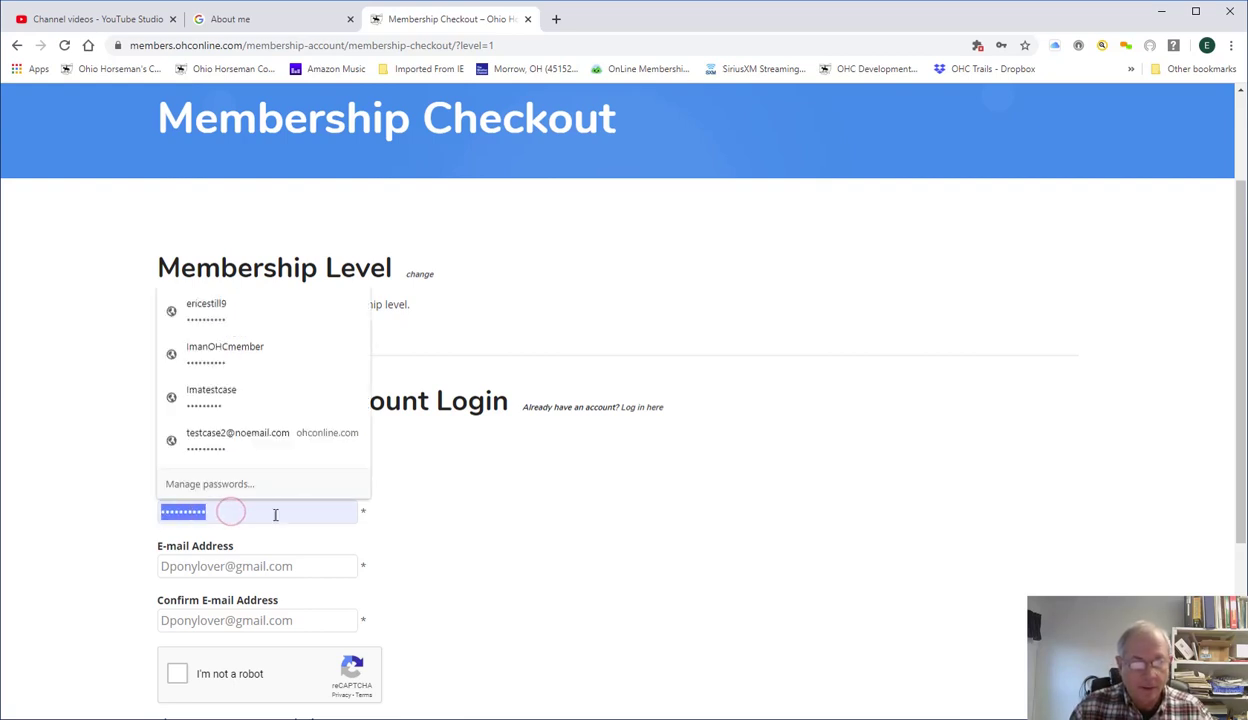
type("•••")
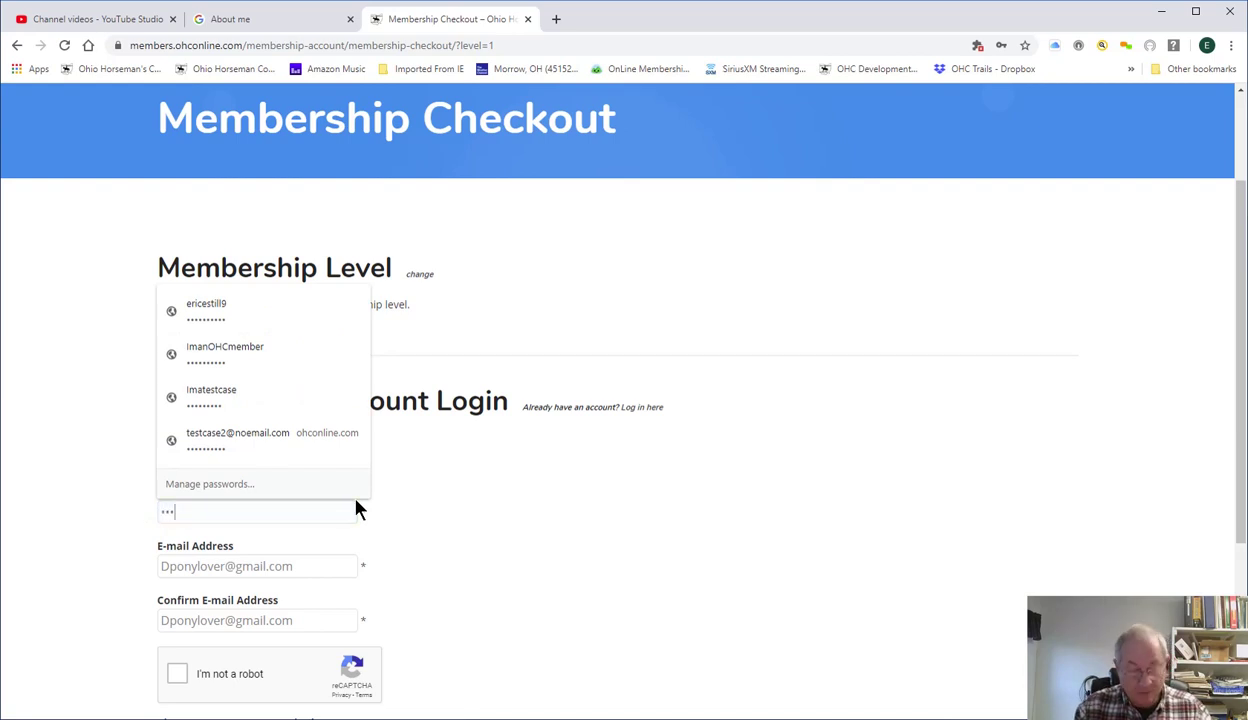
left_click(436, 489)
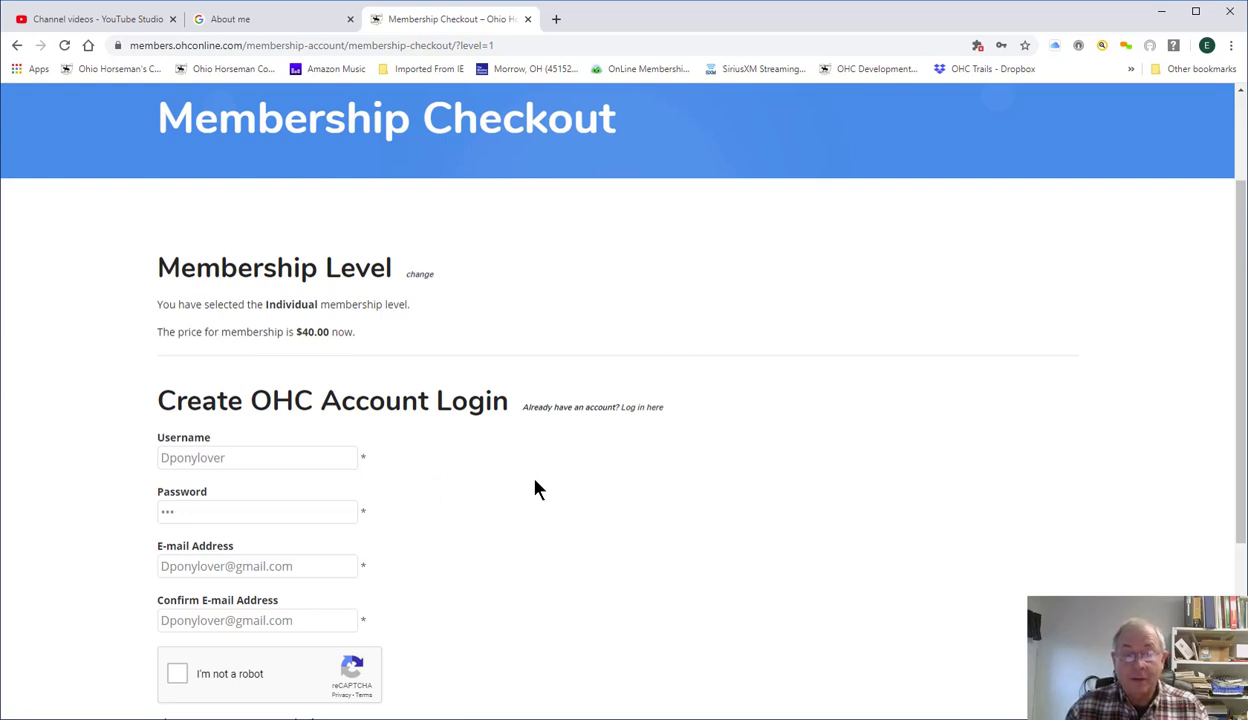
Pass reCAPTCHA, choose Pay by Check or Cash, and submit the checkout.
scroll(533, 492, "down", 1)
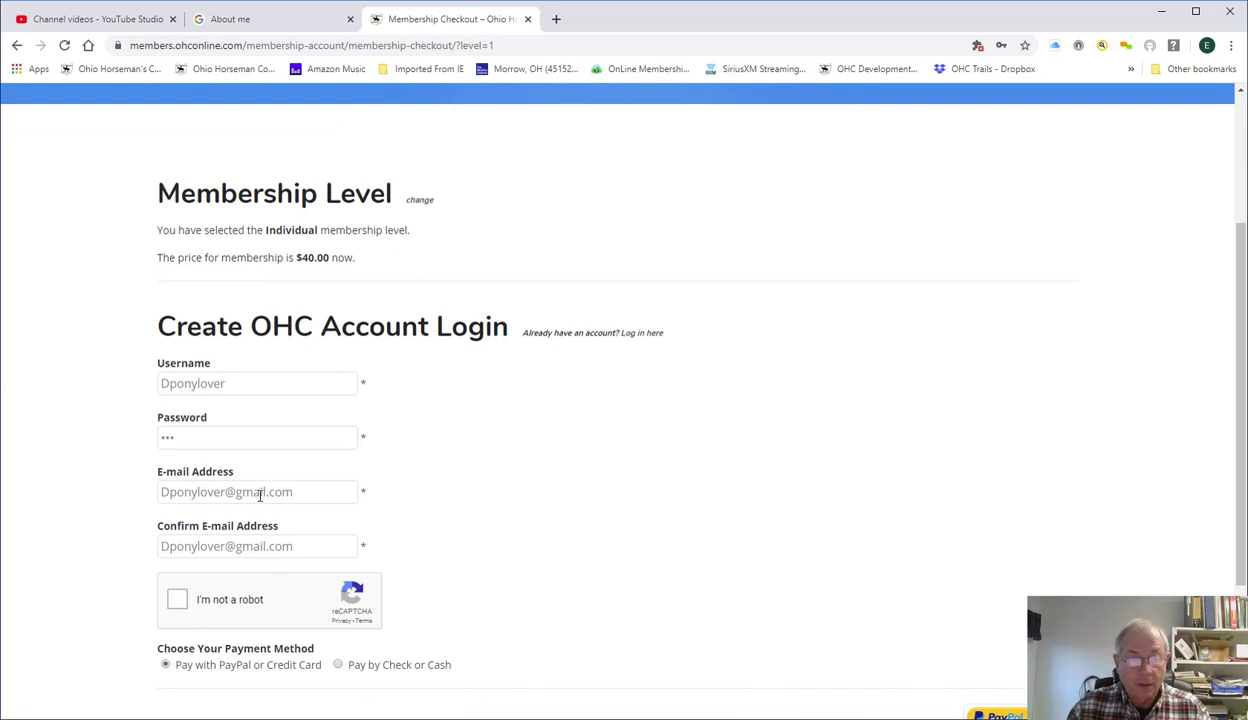
left_click(174, 601)
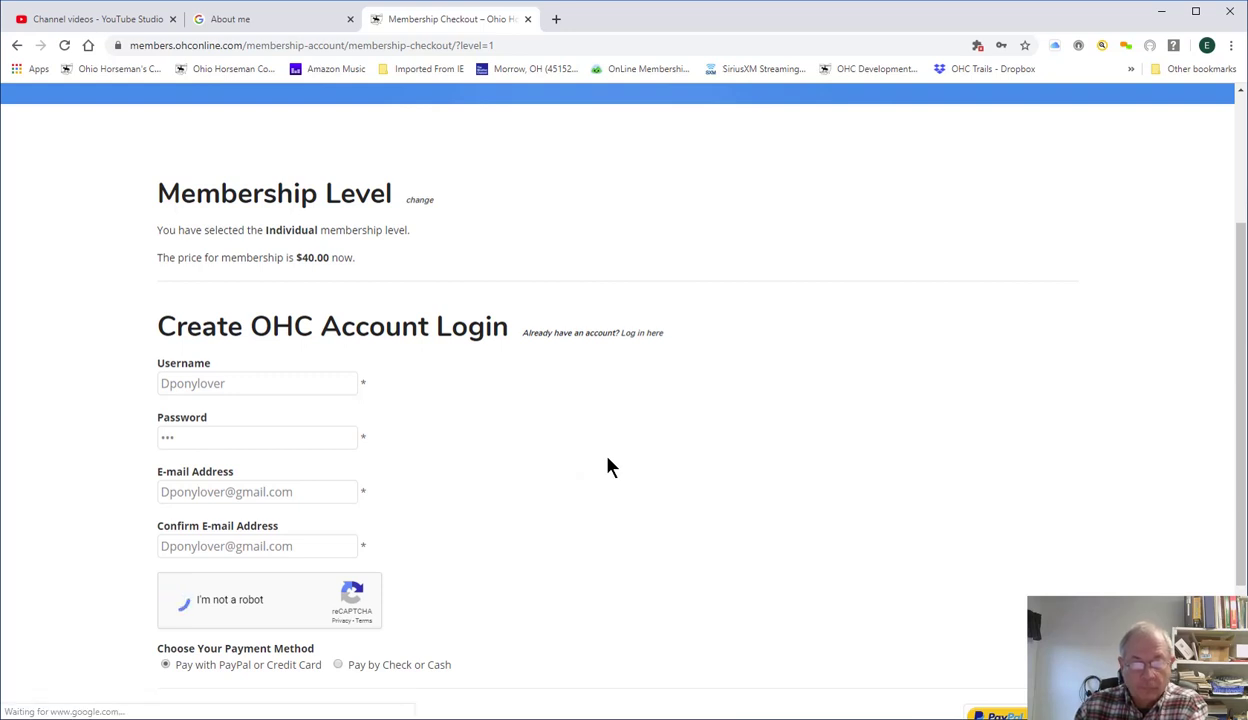
left_click(338, 665)
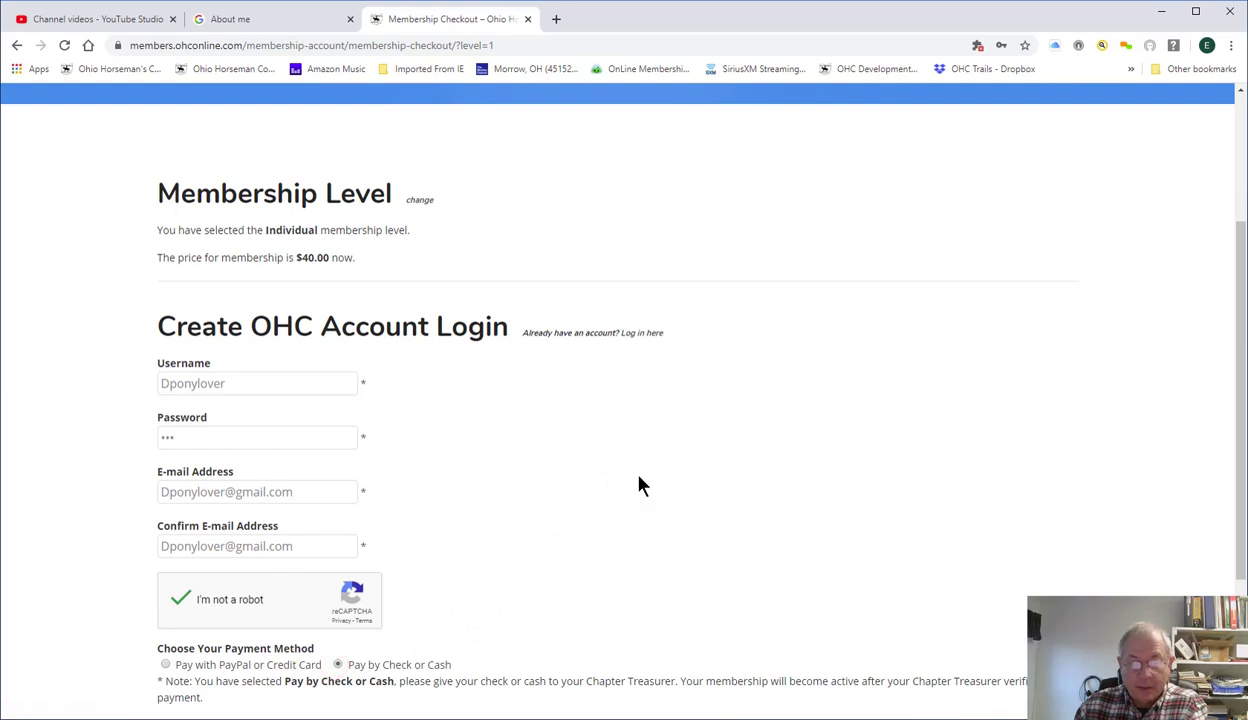
scroll(640, 478, "down", 2)
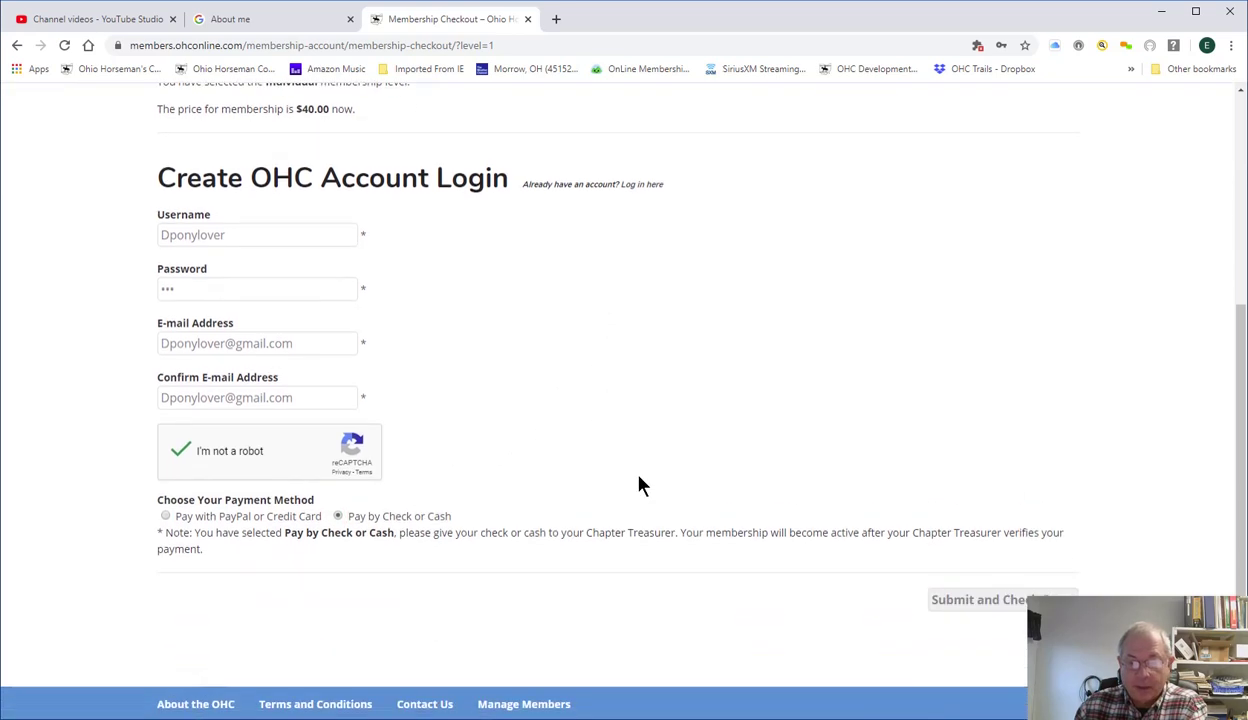
left_click(999, 604)
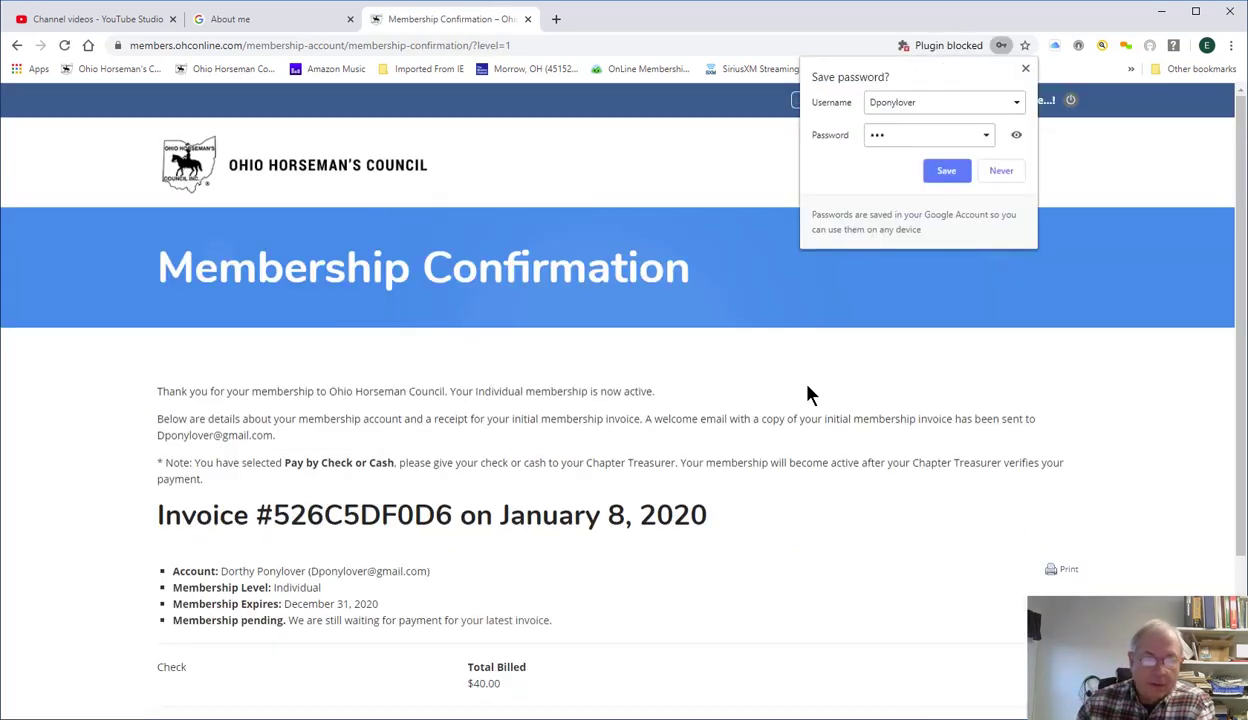
Dismiss the save-password prompt and log the new member out.
left_click(1024, 70)
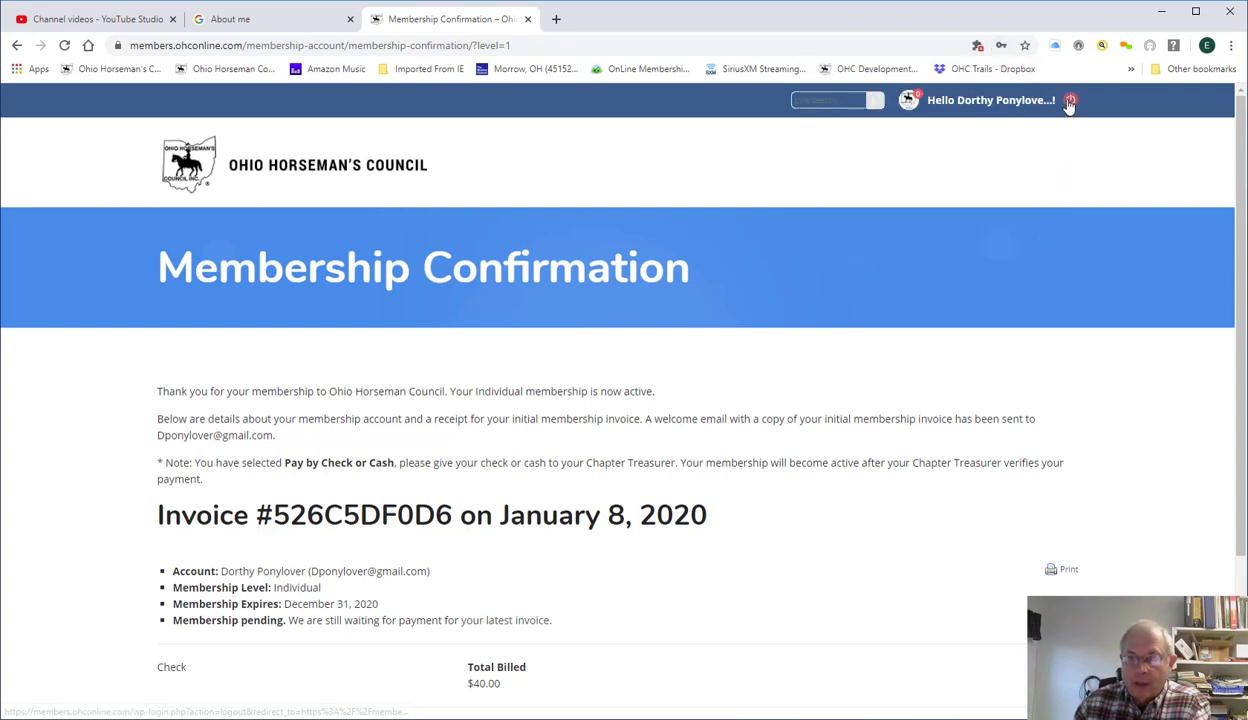
left_click(1069, 101)
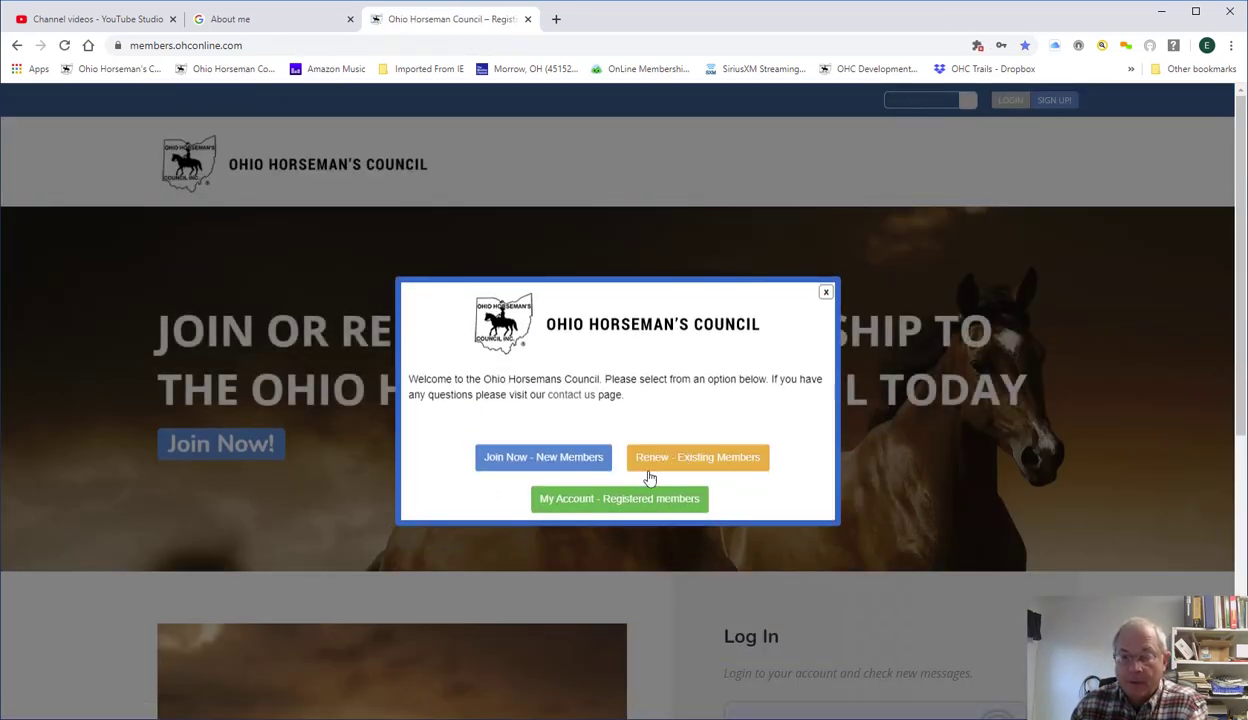
Log in with the treasurer's e-mail and password, then dismiss the save-password prompt.
left_click(610, 488)
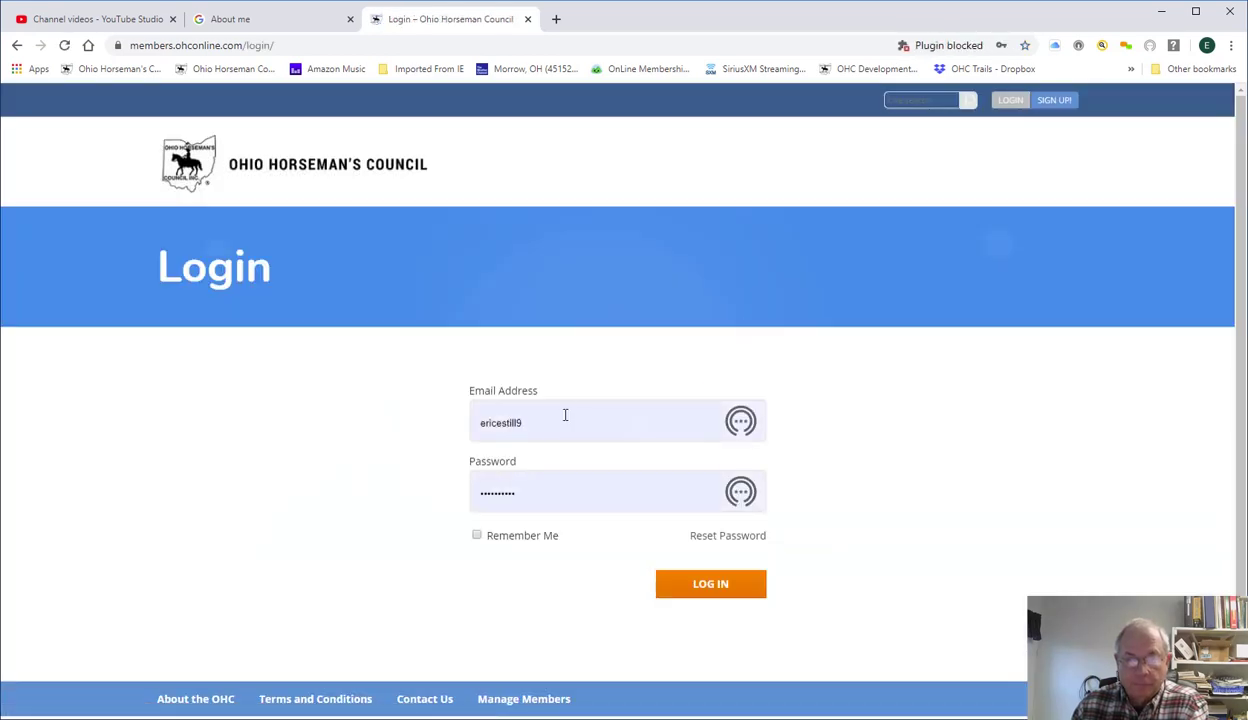
double_click(566, 413)
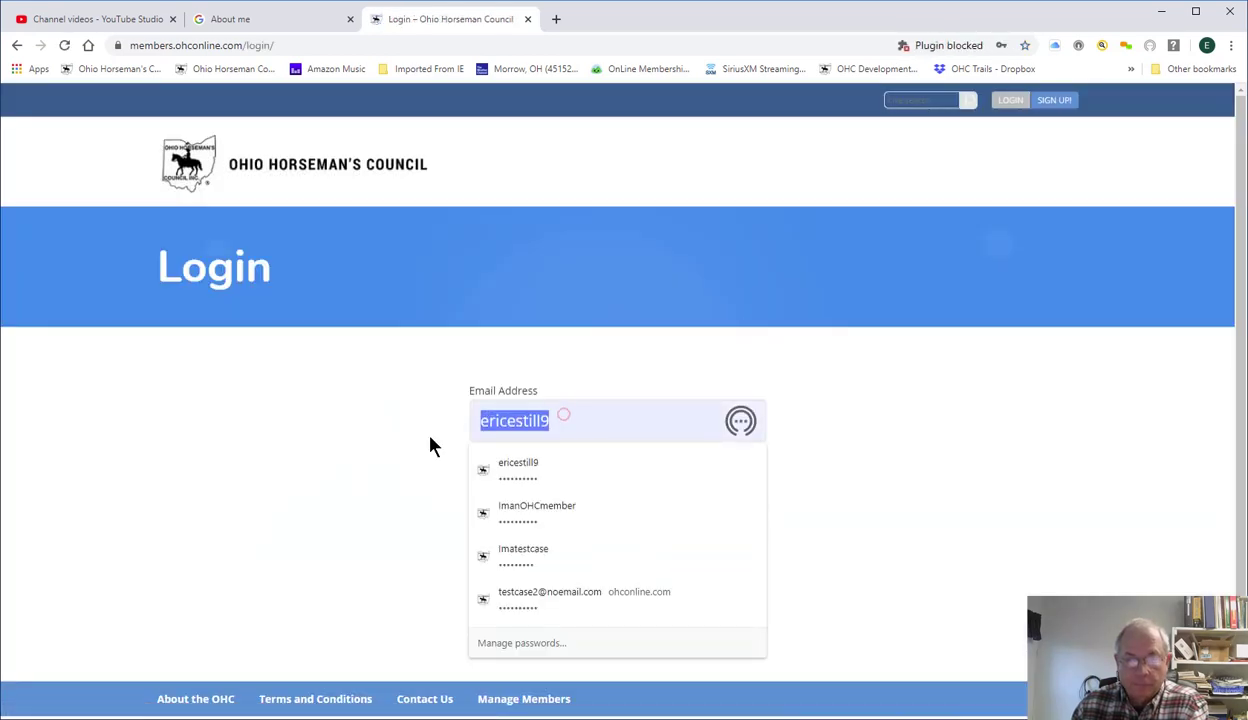
type("im")
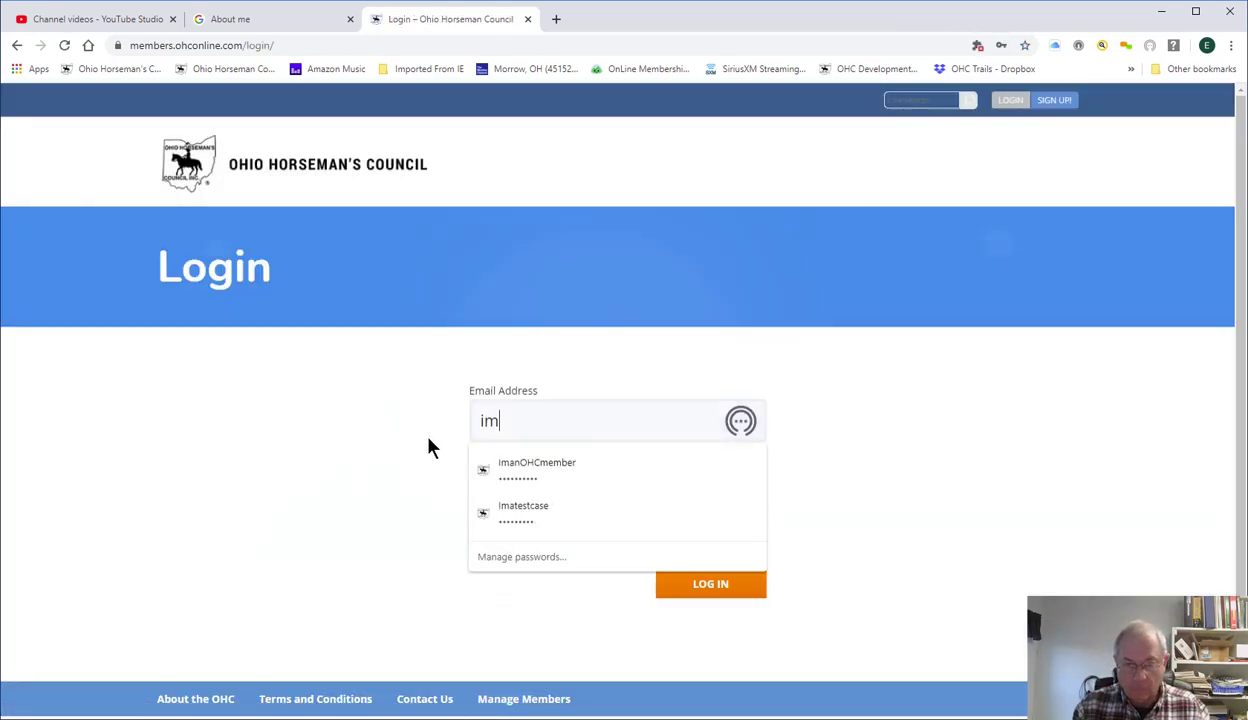
type("atrea")
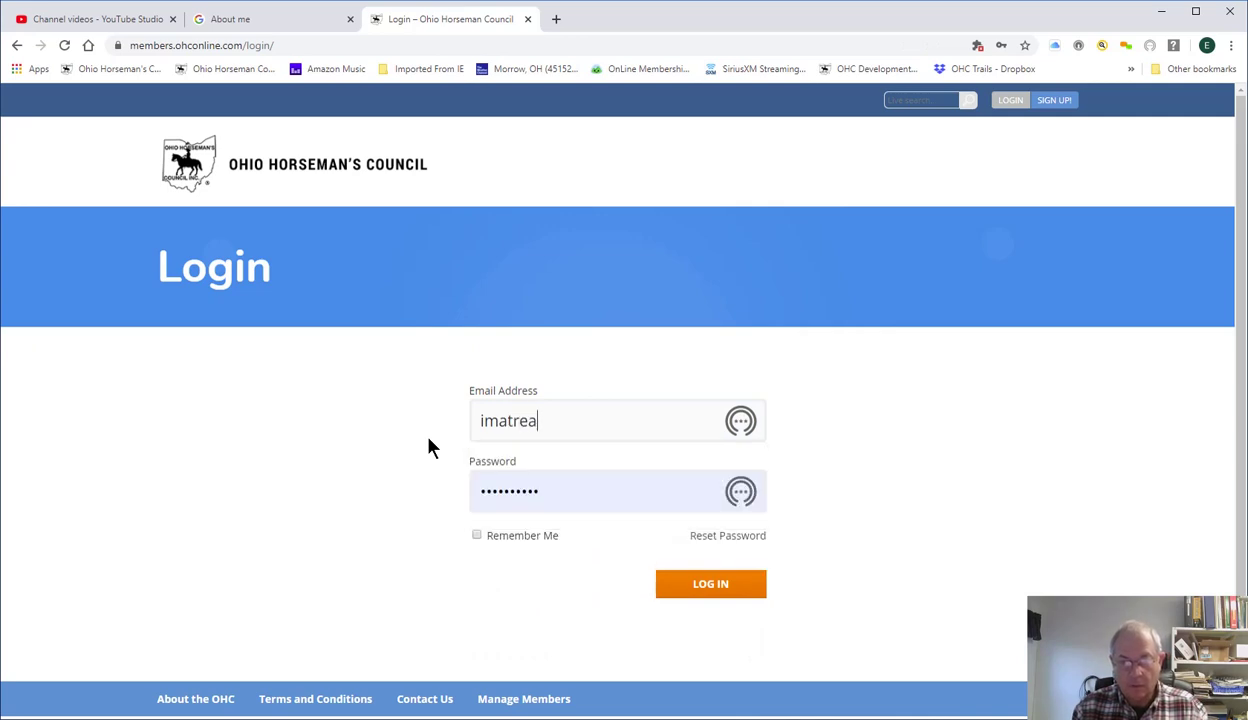
type("s")
double_click(571, 498)
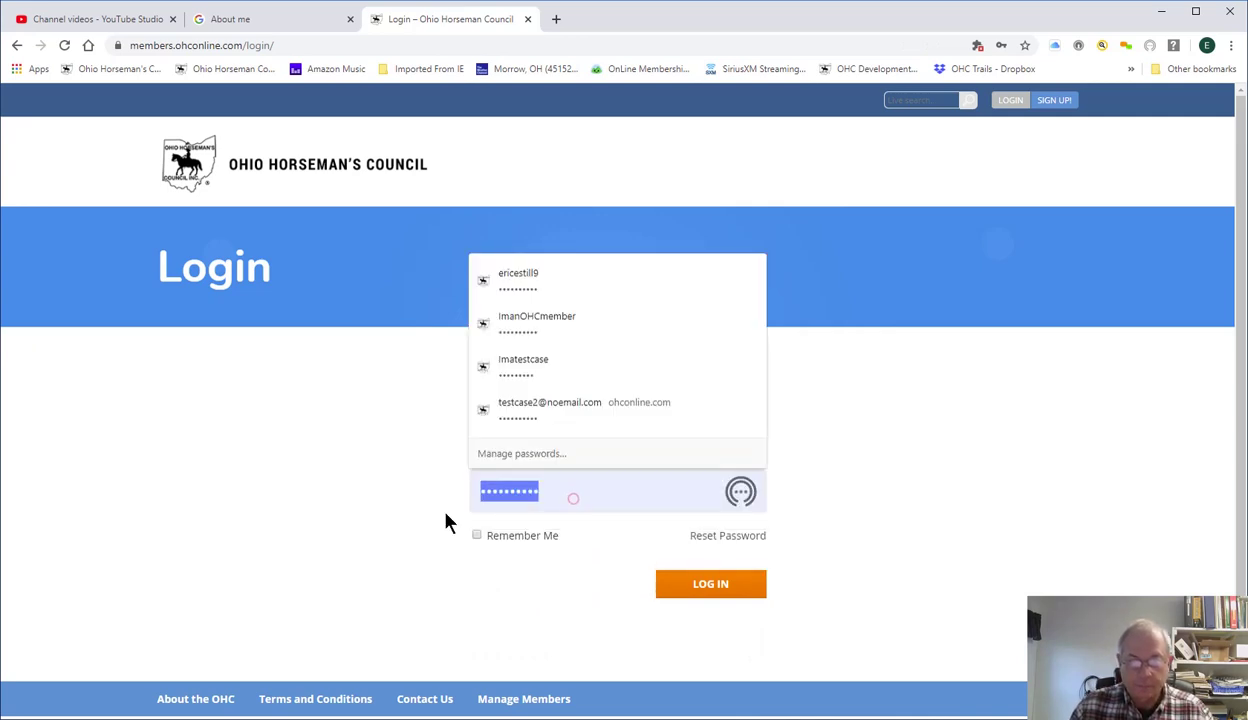
type("••")
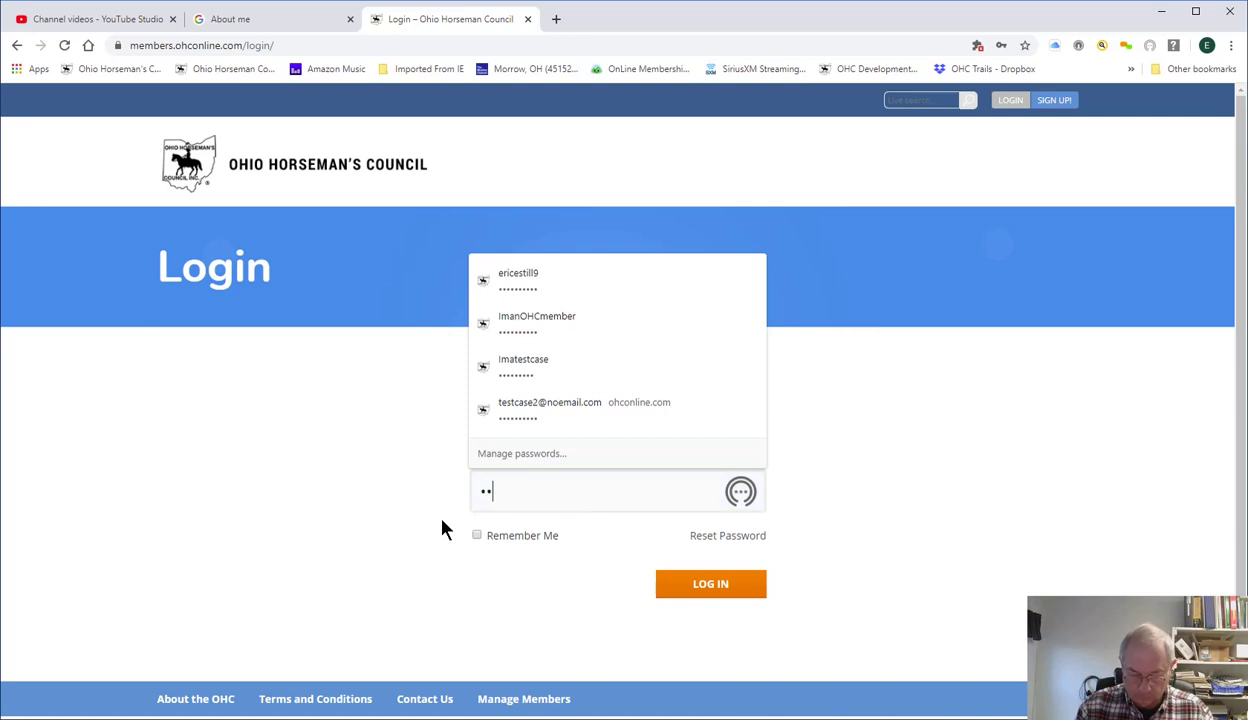
type("••••••")
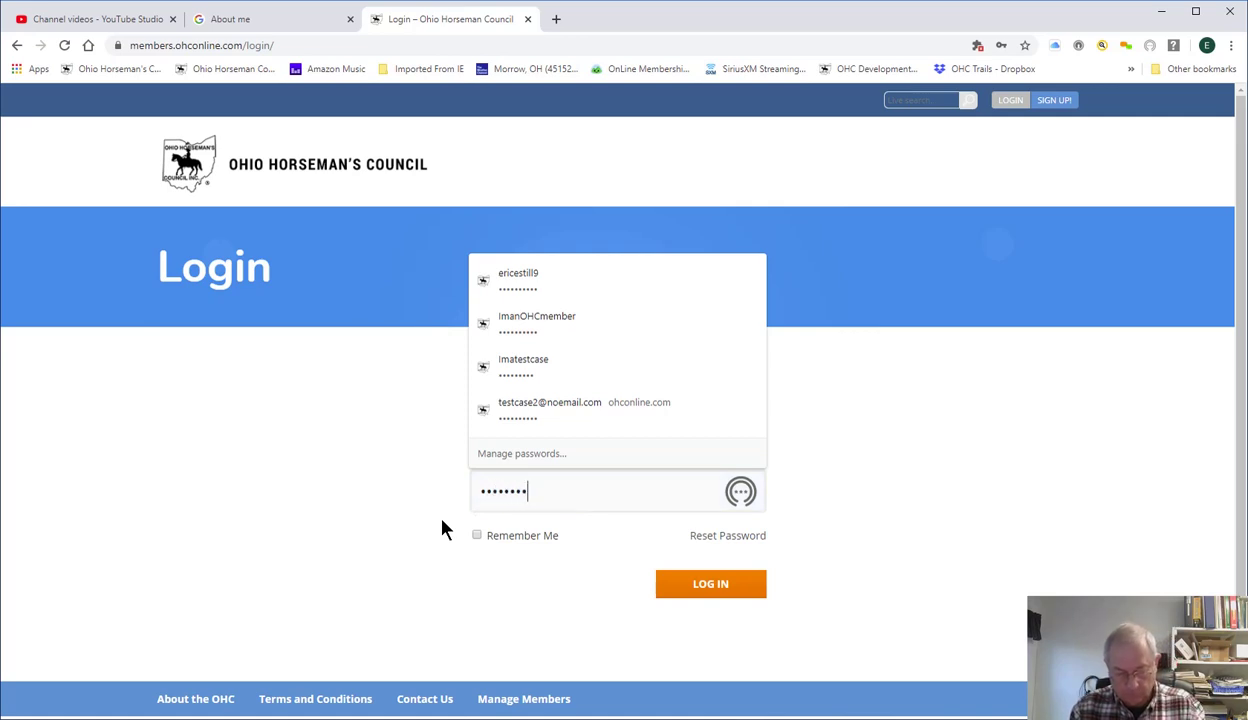
type("••")
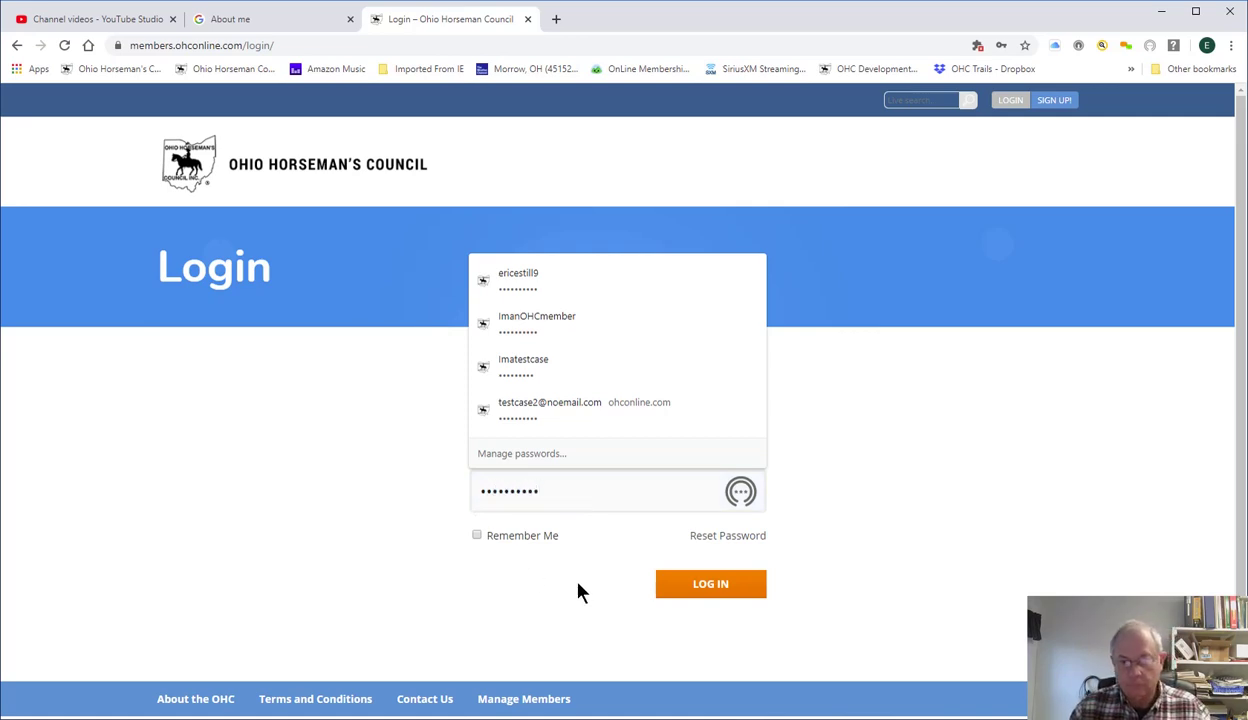
left_click(697, 583)
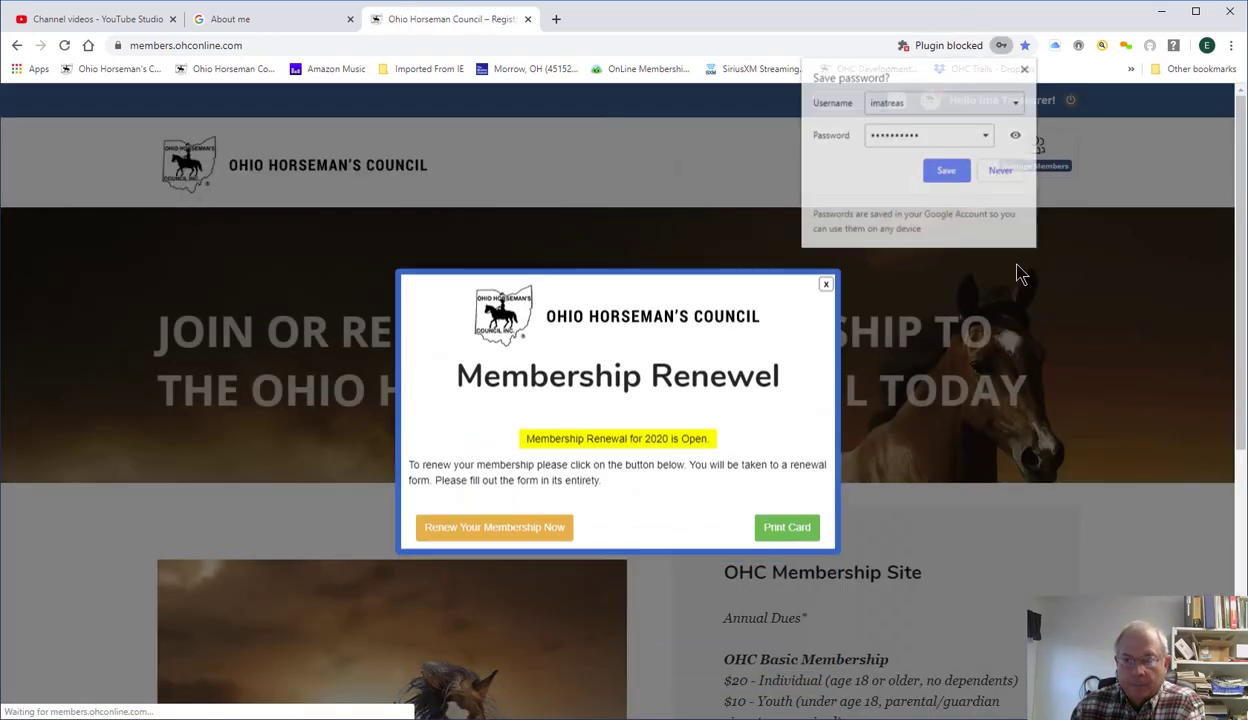
left_click(1025, 68)
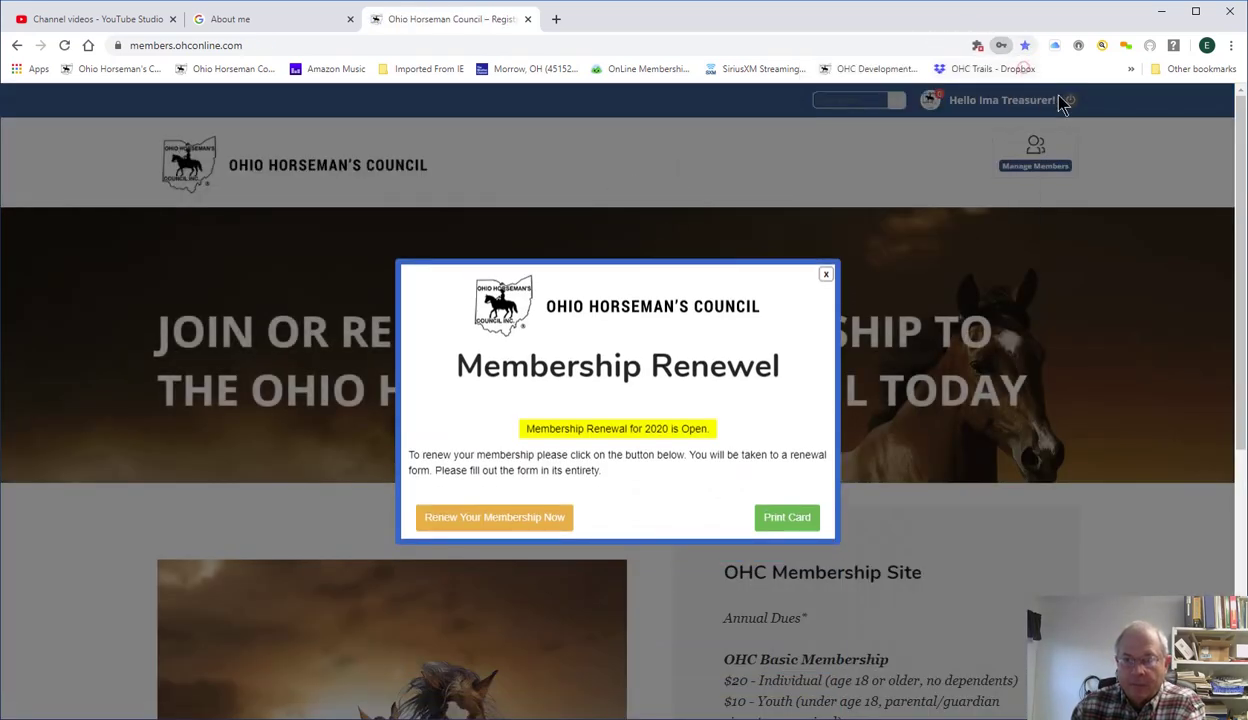
Dismiss the renewal popup and bring up the Paid Memberships Pro Orders list via Manage Members.
left_click(827, 277)
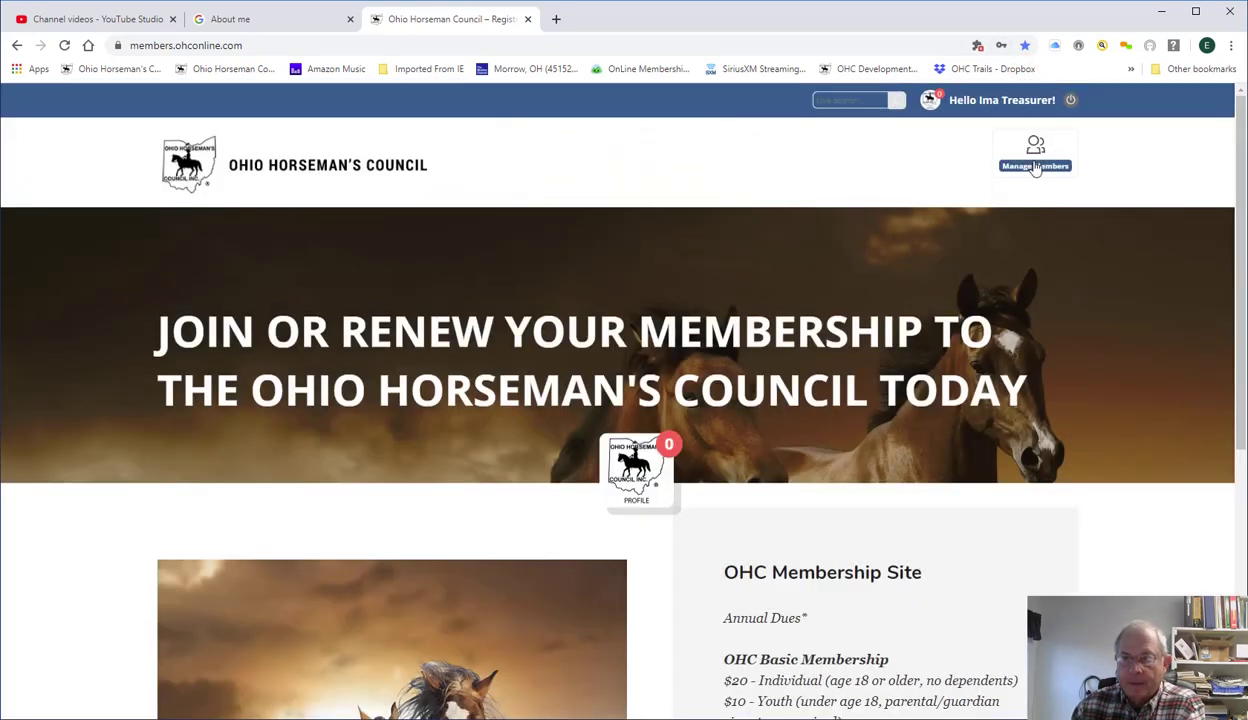
left_click(1035, 166)
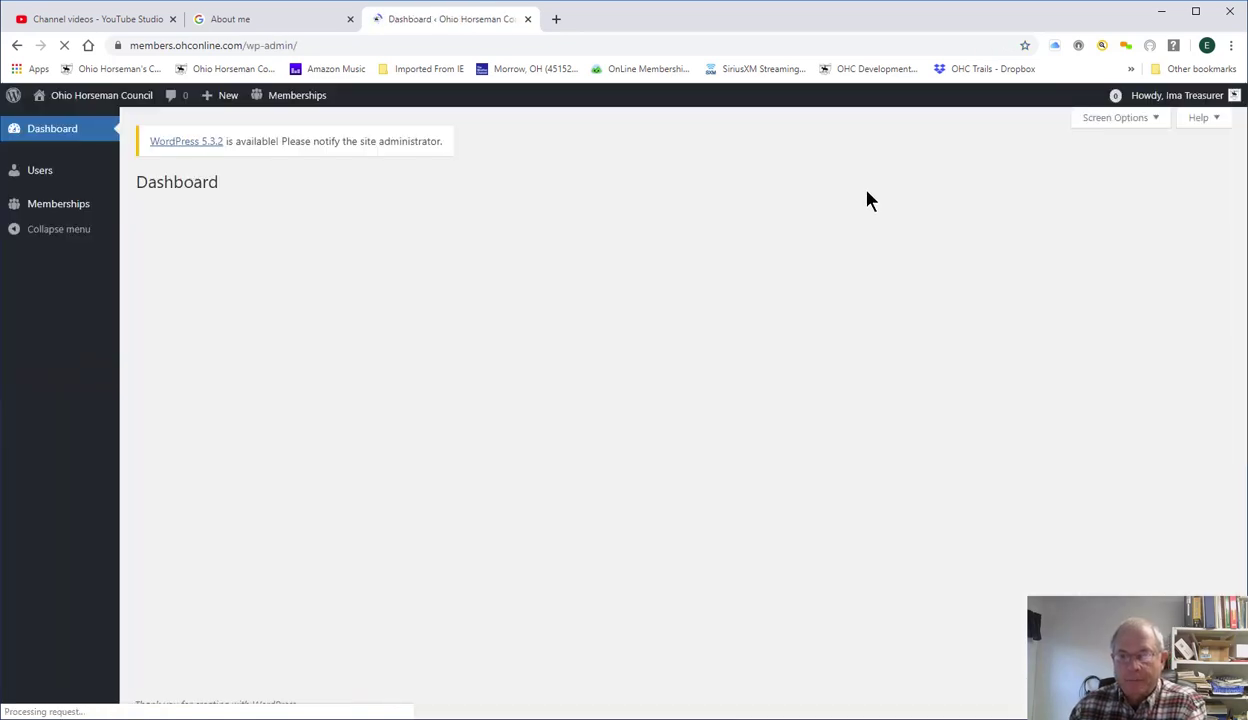
mouse_move(297, 96)
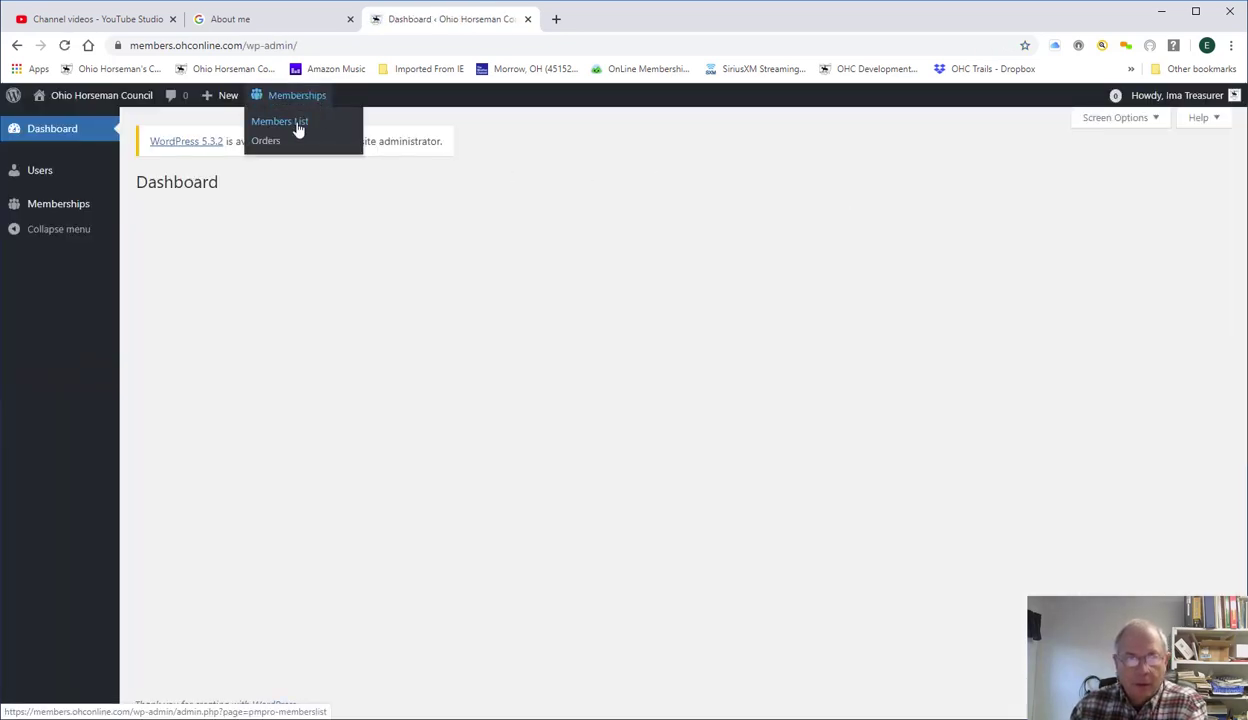
left_click(276, 144)
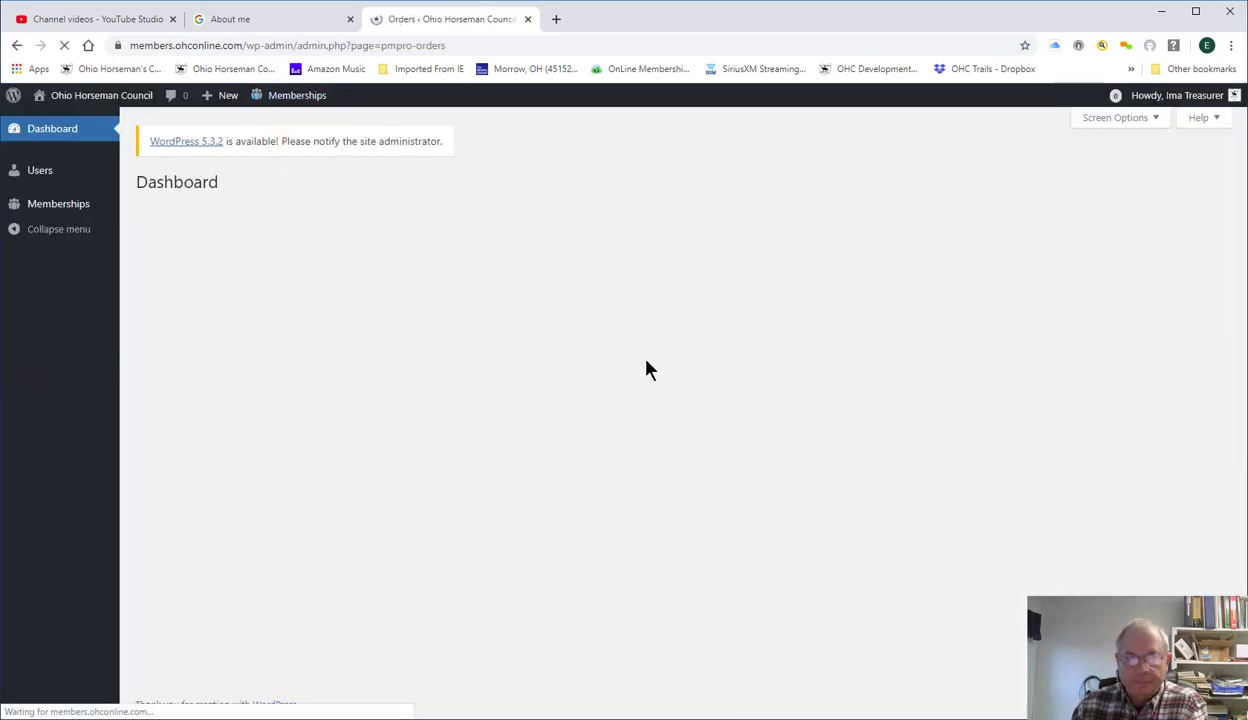
scroll(881, 585, "down", 1)
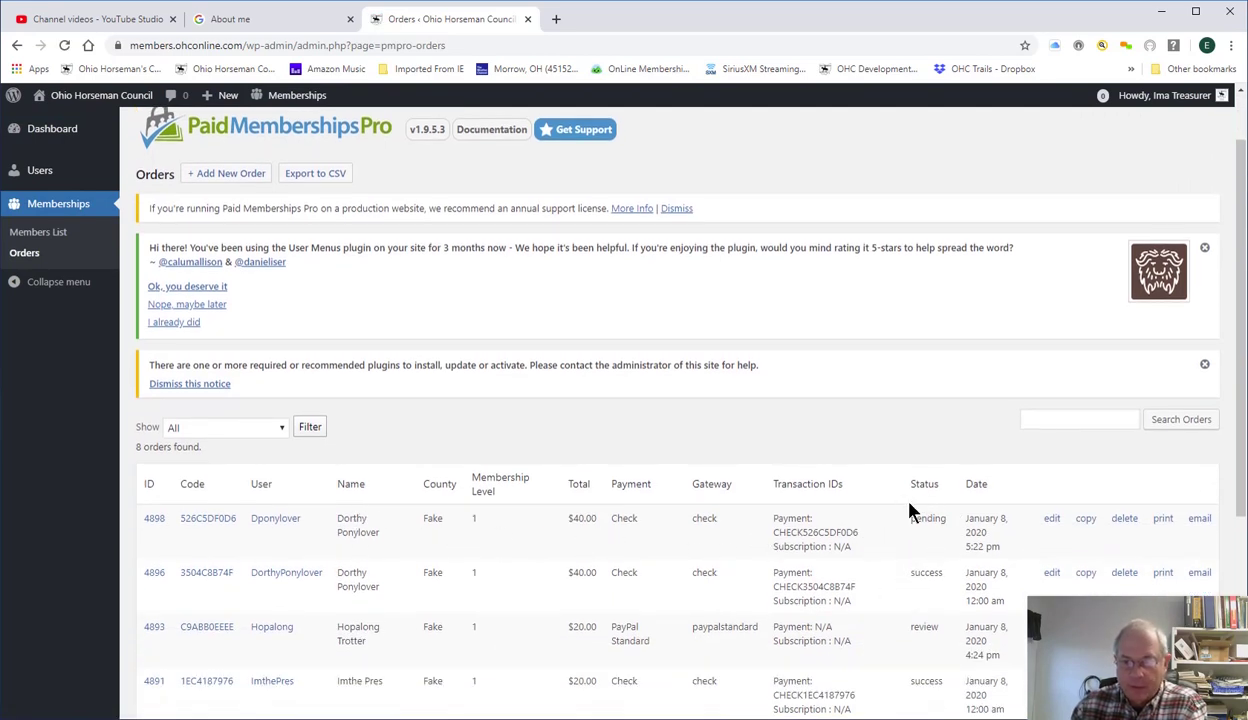
Change pending check order #4898 to status success and save the order.
left_click(1052, 520)
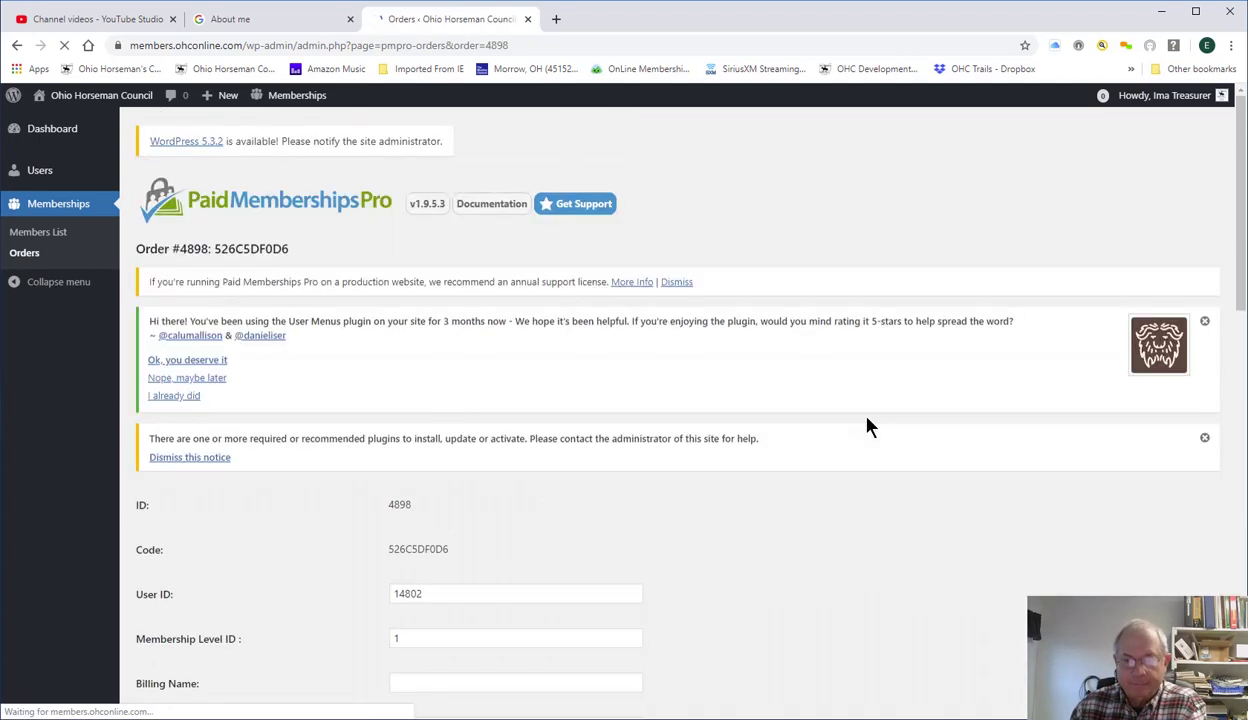
scroll(770, 508, "down", 3)
scroll(770, 508, "down", 5)
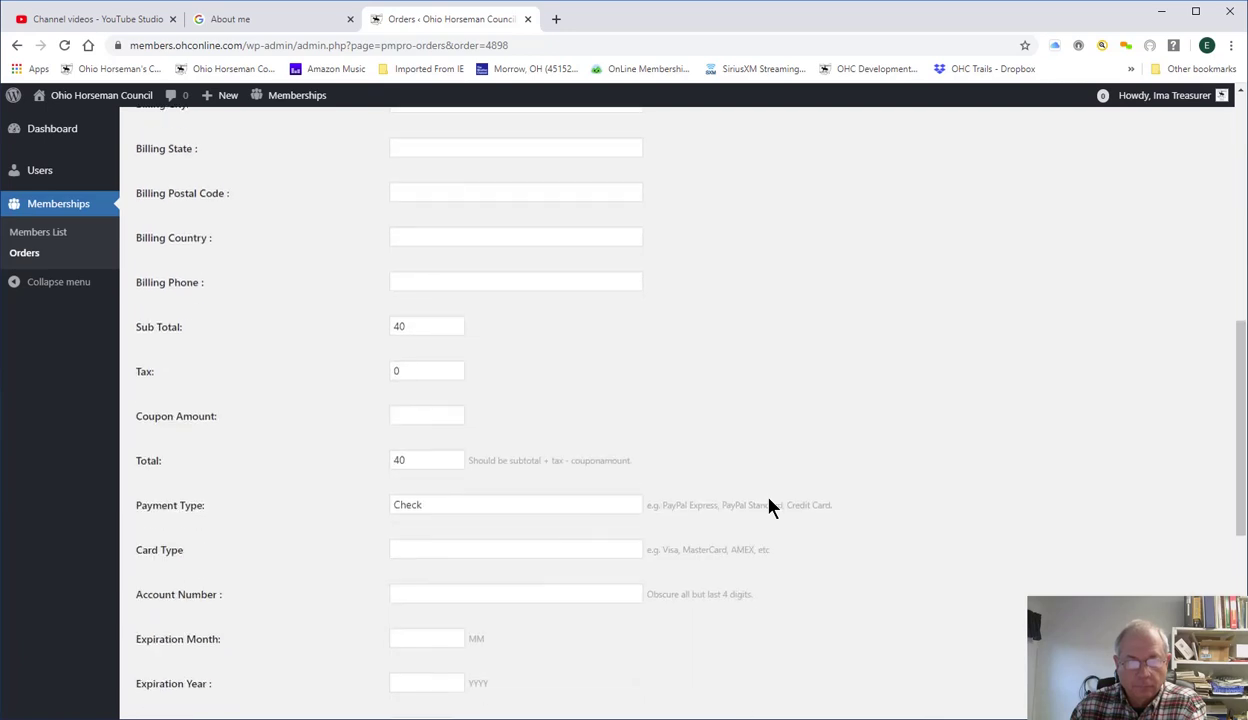
left_click(433, 508)
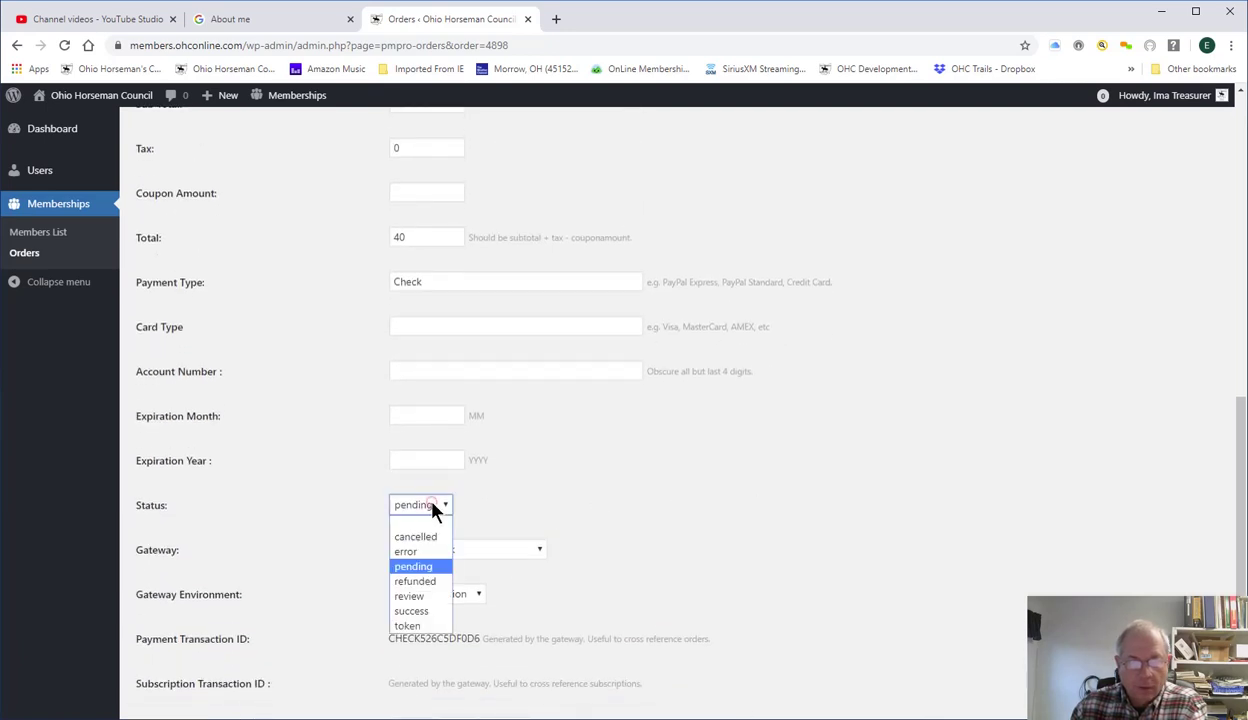
left_click(419, 612)
scroll(665, 496, "down", 3)
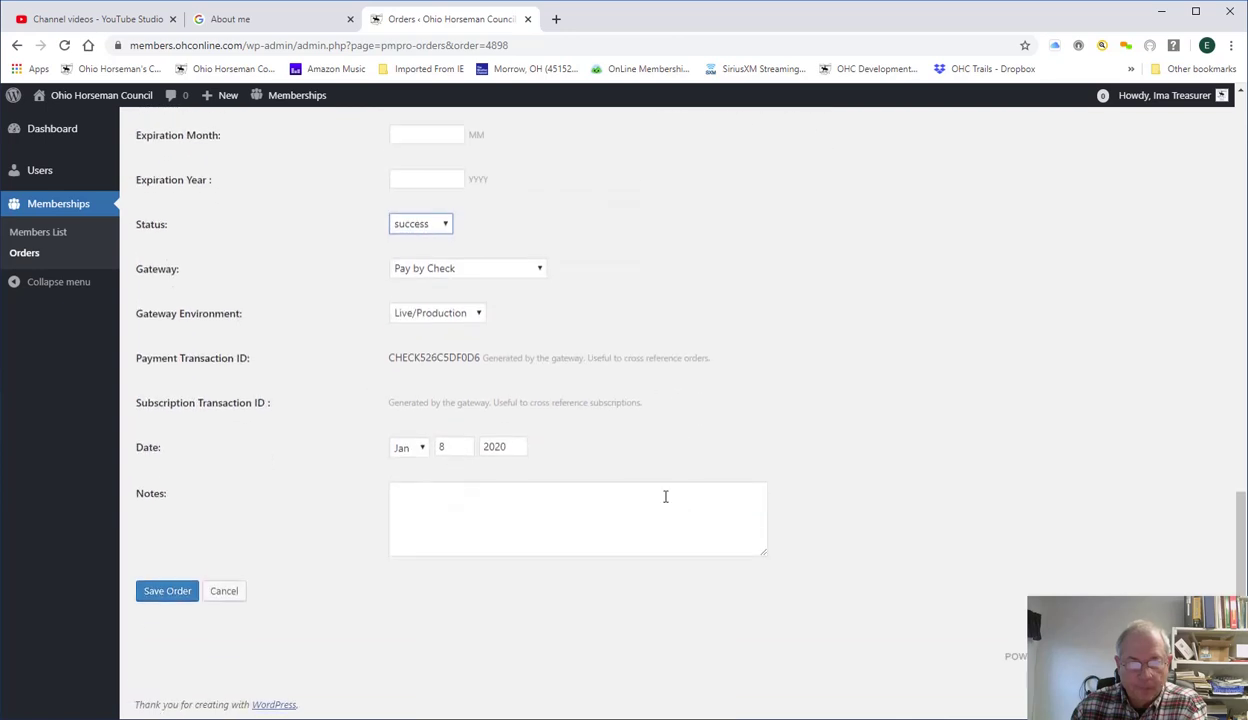
left_click(475, 496)
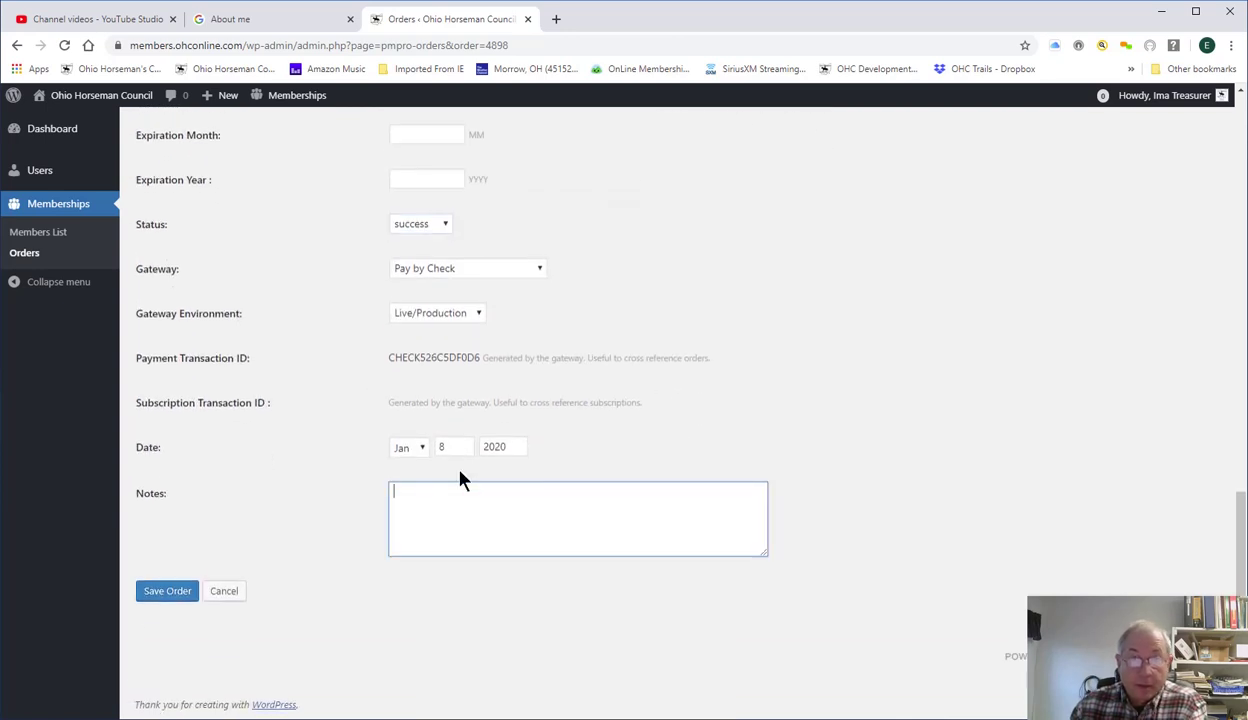
left_click(178, 590)
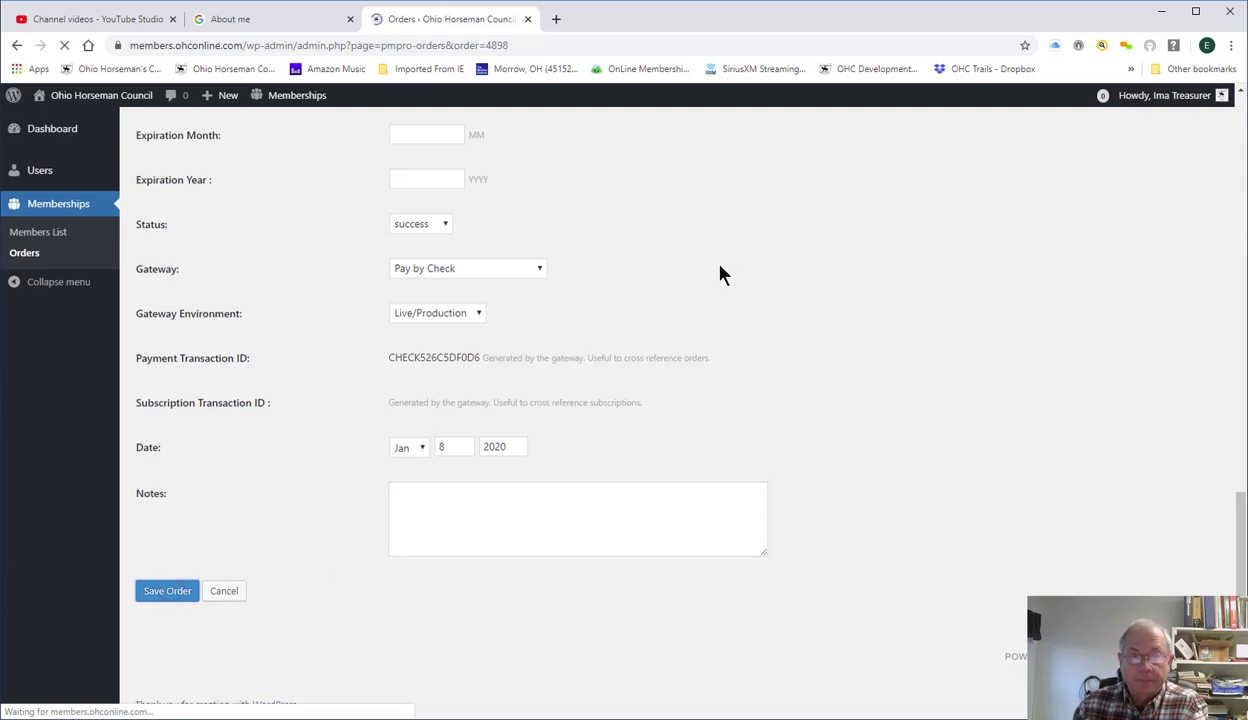
Return to the orders list and open the member's Edit User profile from the order.
mouse_move(305, 102)
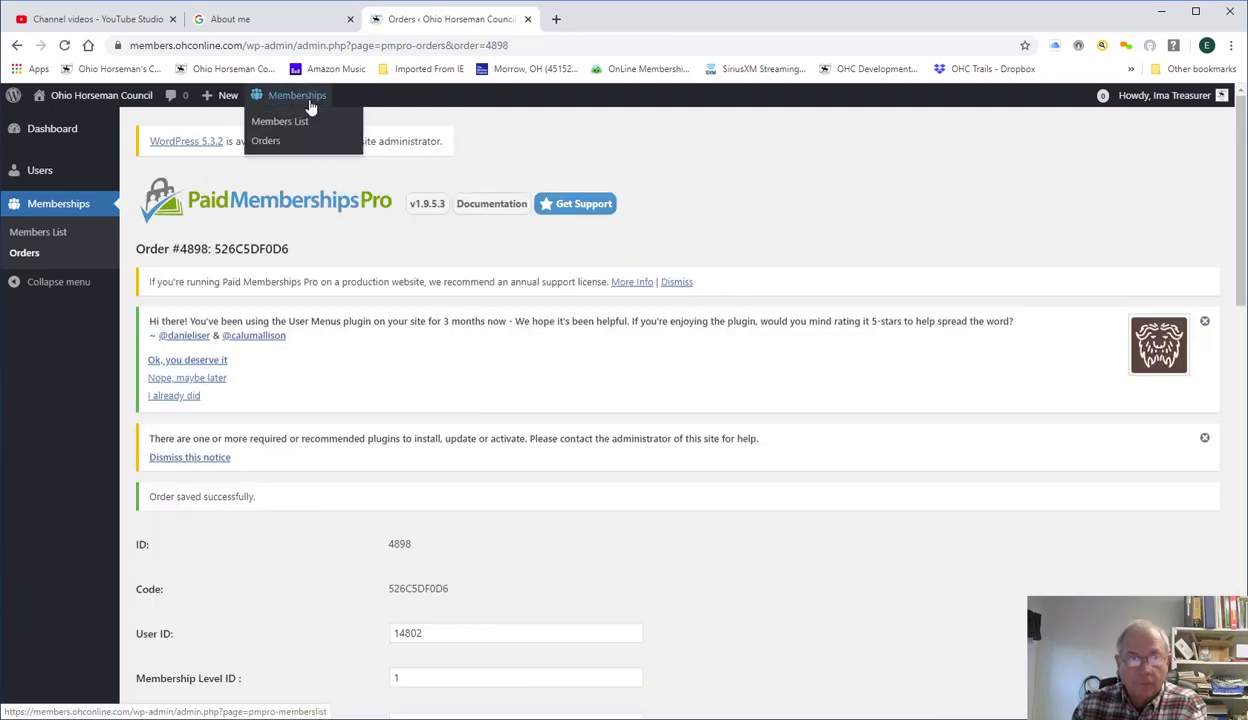
left_click(273, 140)
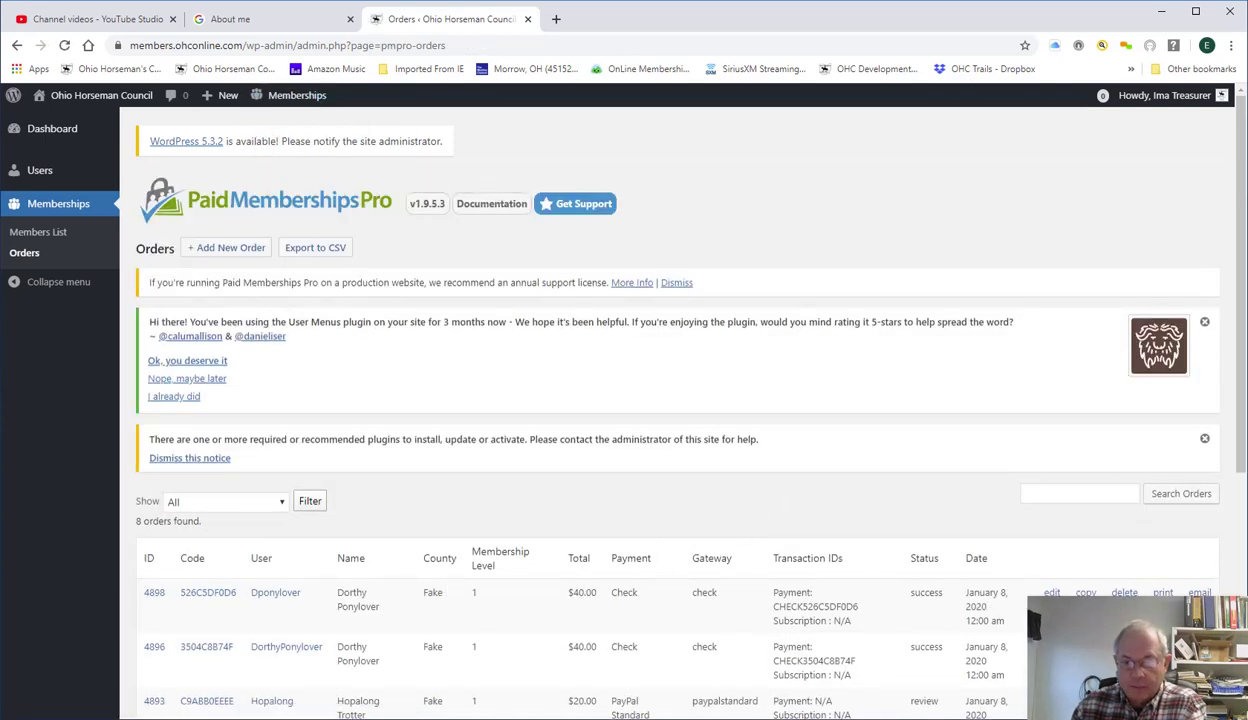
left_click(275, 593)
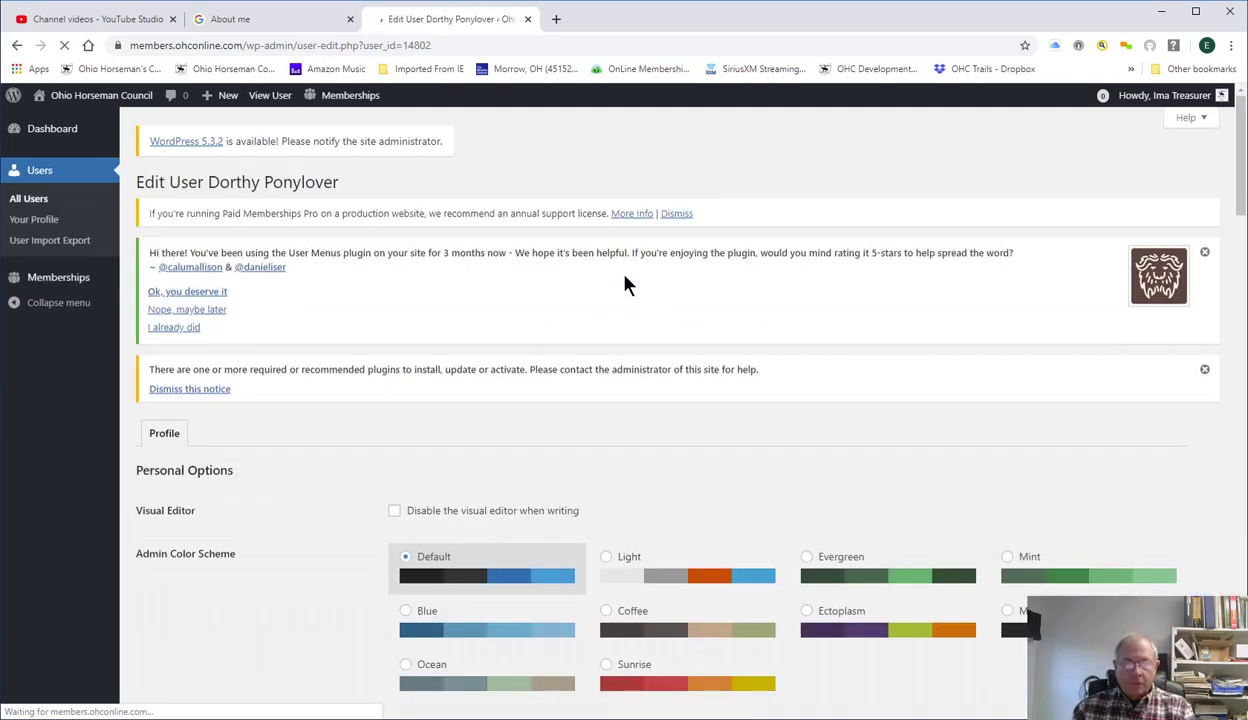
Scroll down the Edit User page to the Membership Year table showing the 01/08/2020 effective date.
scroll(585, 377, "down", 5)
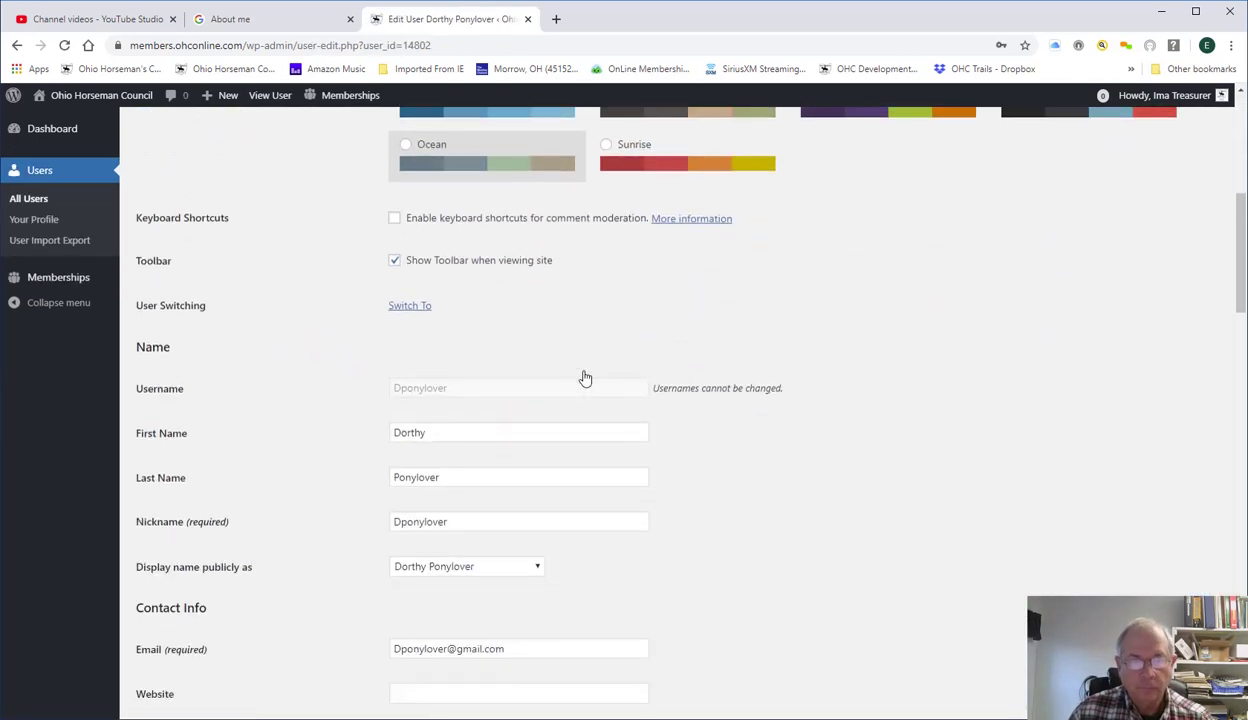
scroll(574, 529, "down", 1)
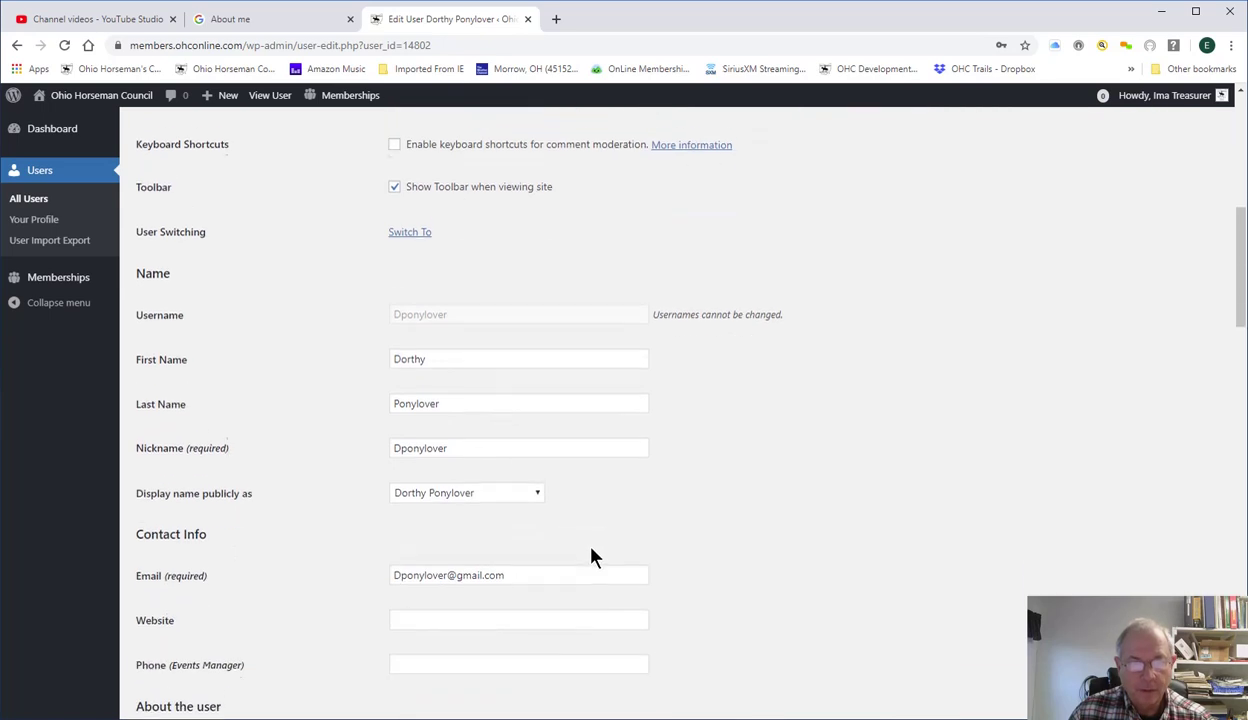
scroll(560, 505, "down", 2)
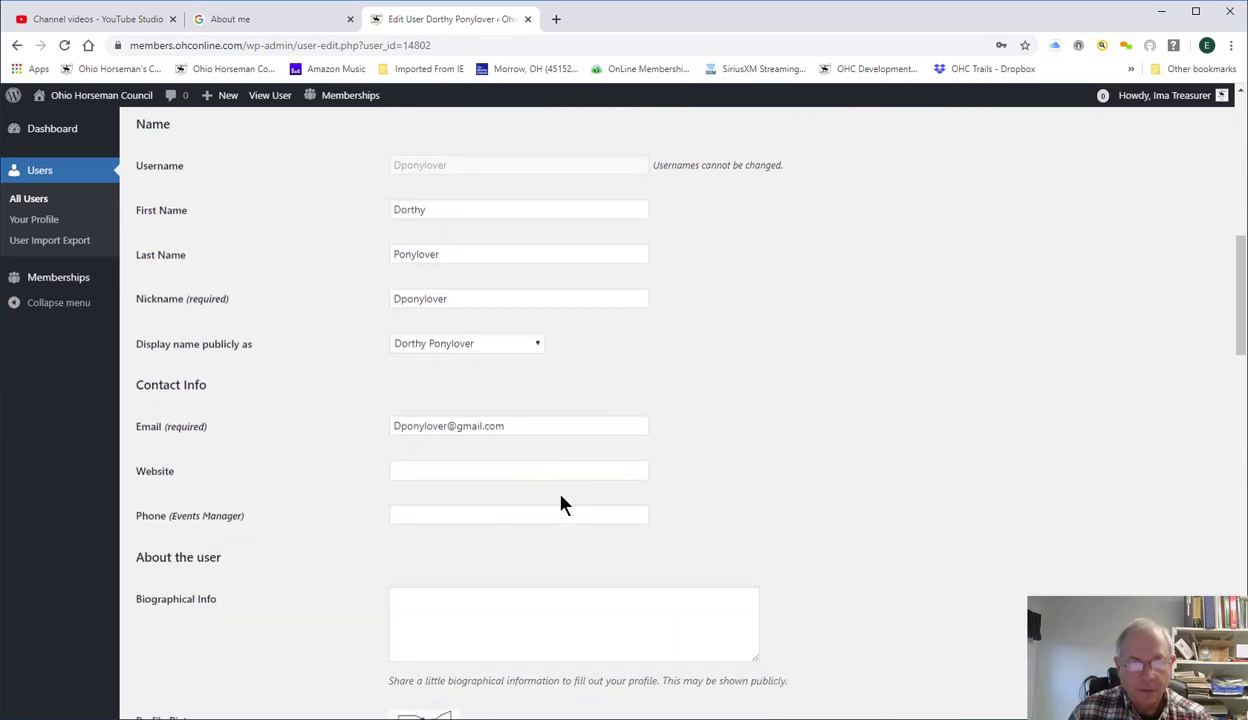
scroll(559, 432, "down", 3)
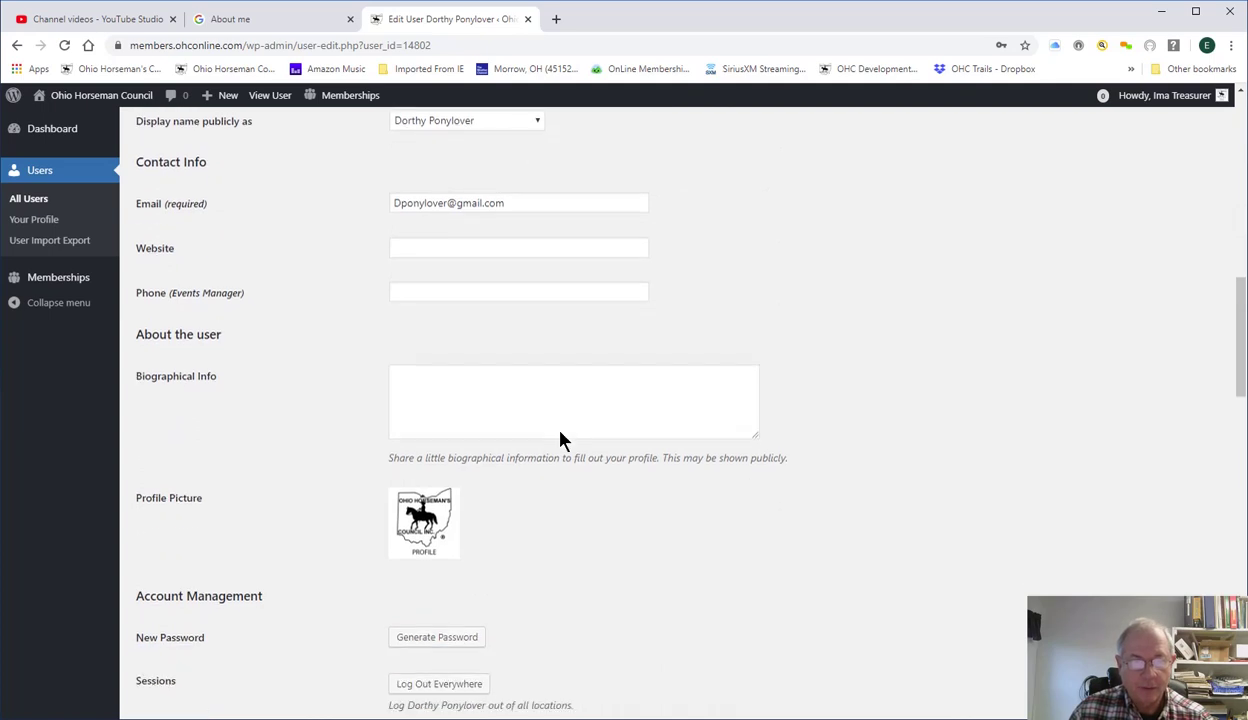
scroll(619, 513, "down", 1)
scroll(621, 514, "down", 3)
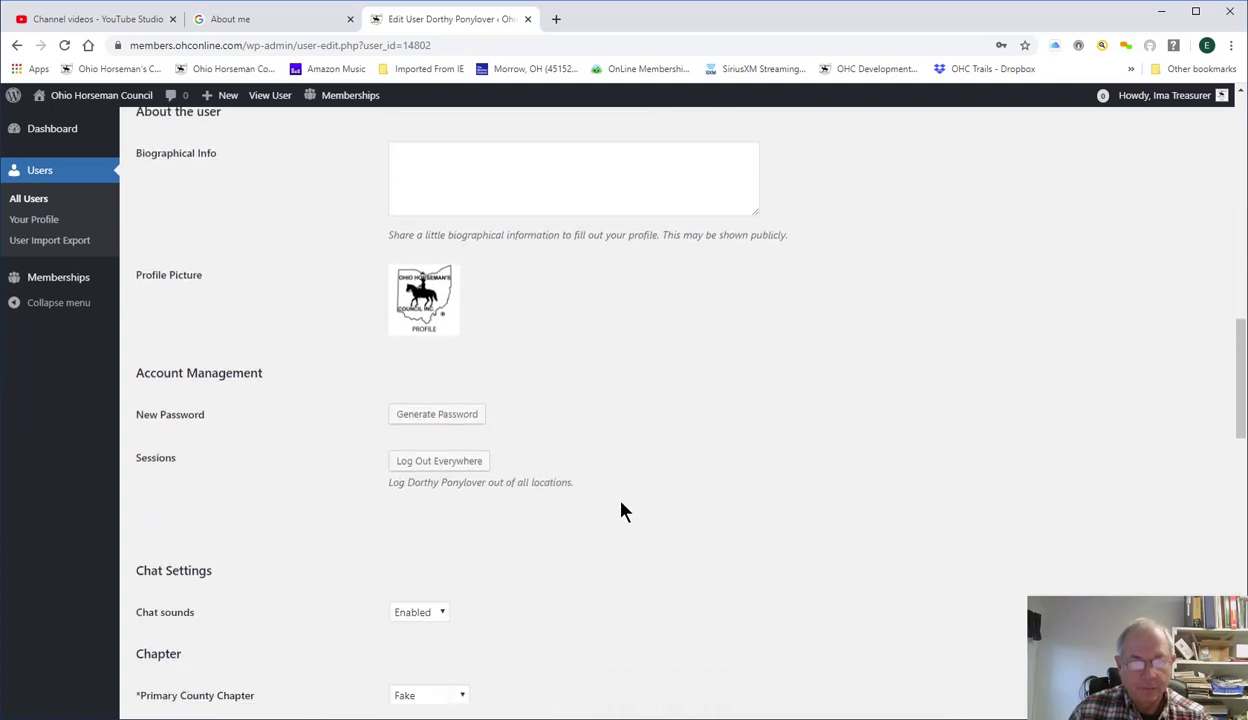
scroll(621, 512, "down", 3)
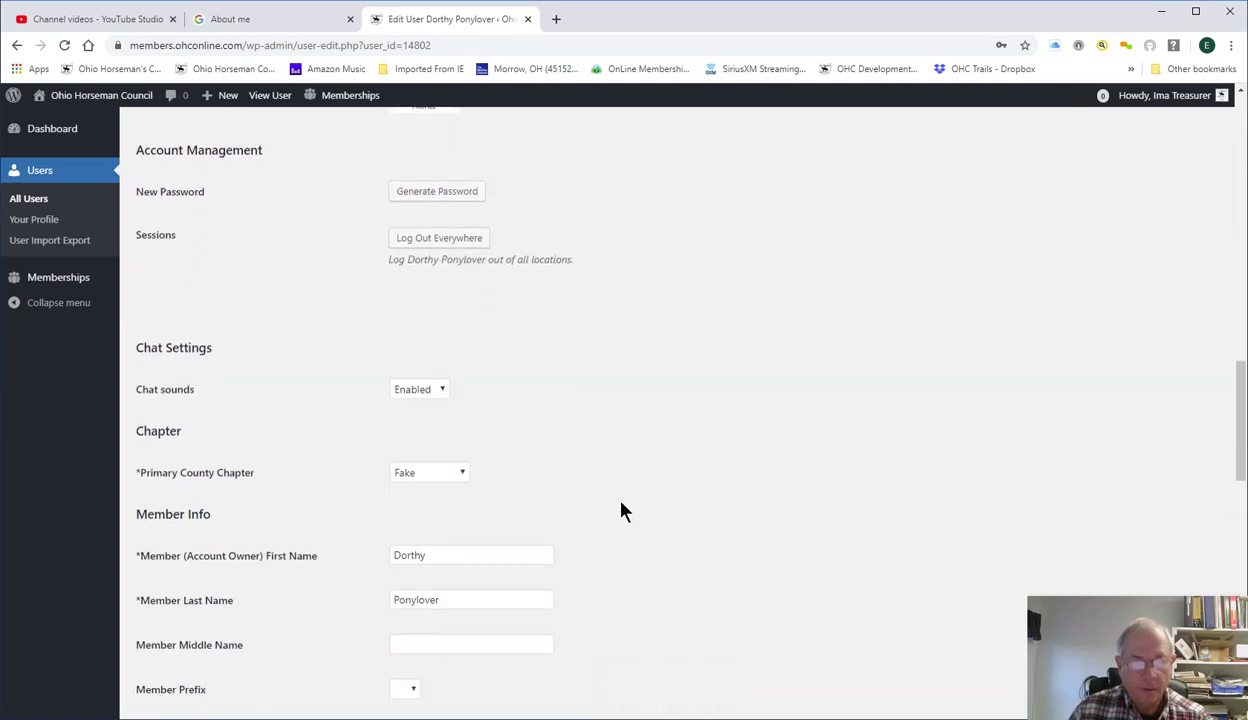
scroll(621, 512, "down", 6)
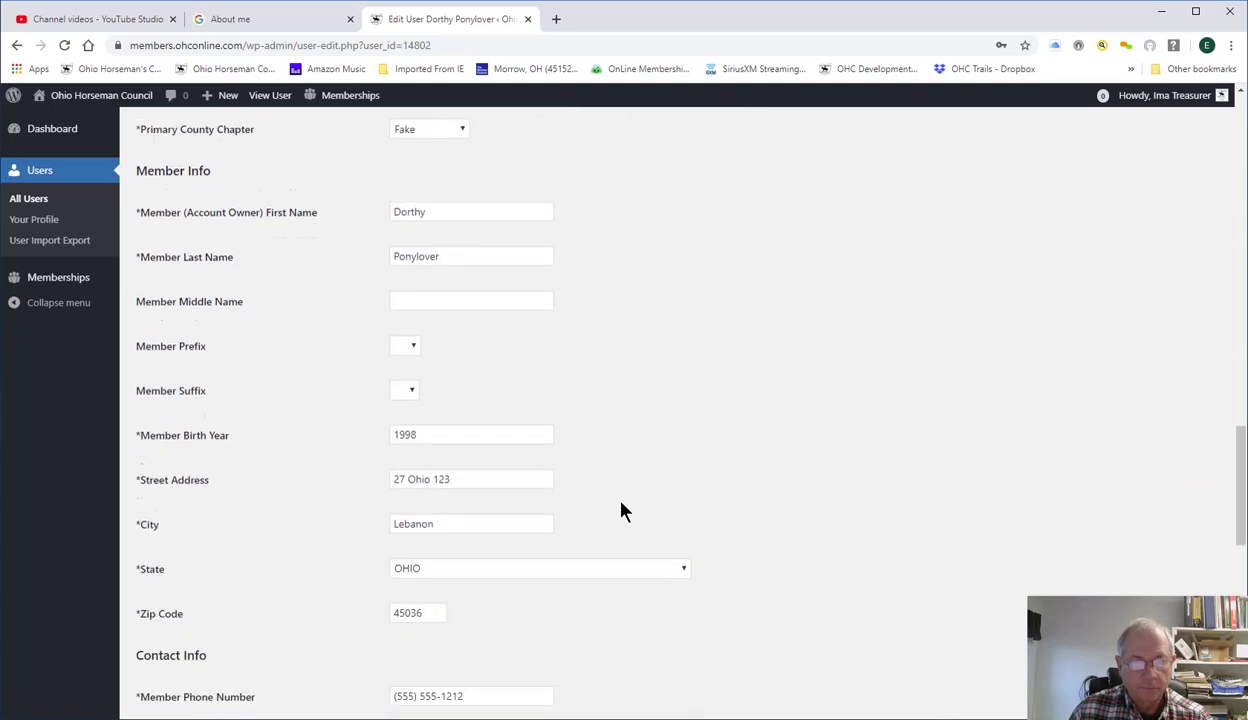
scroll(621, 510, "down", 5)
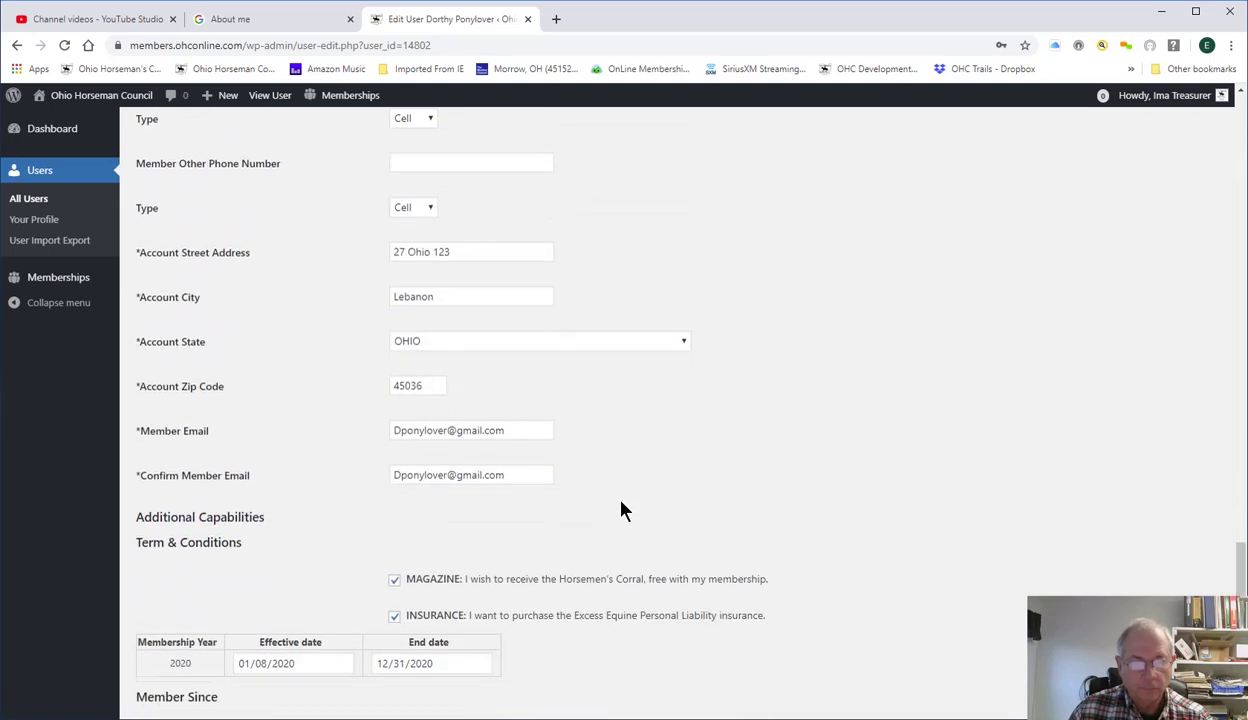
scroll(621, 510, "down", 1)
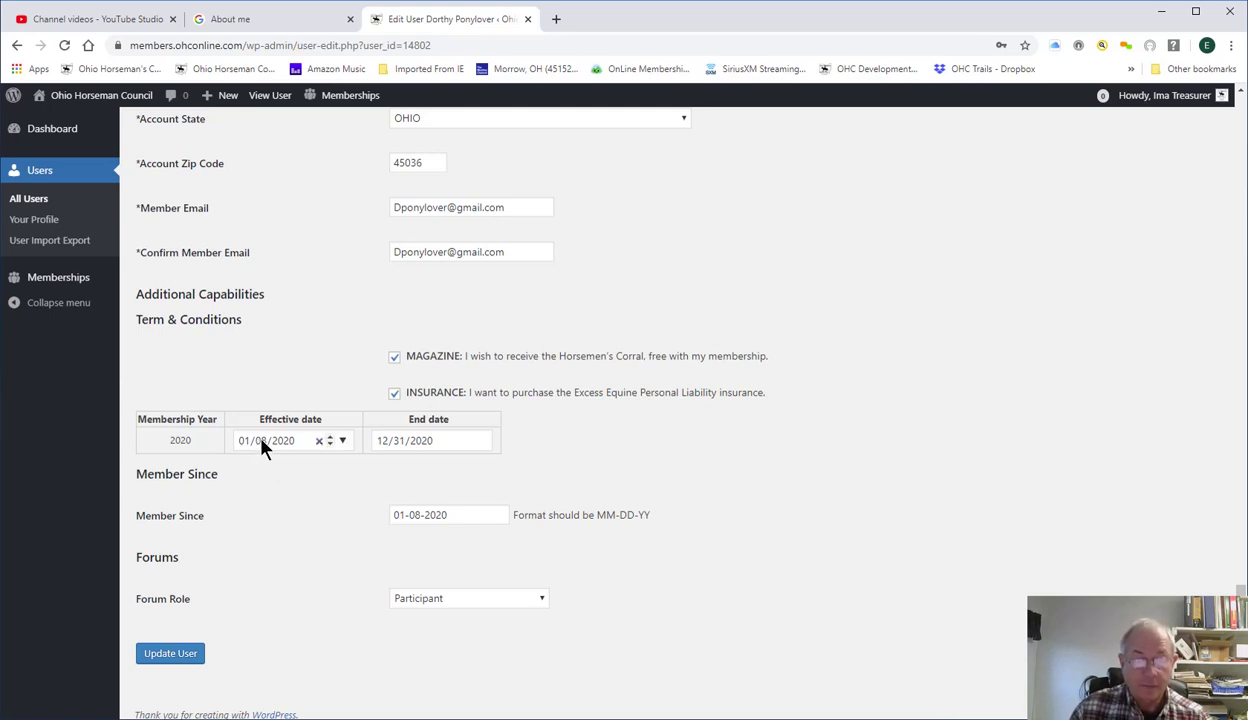
Change the 2020 membership effective date from 01/08/2020 to 01/01/2020 and update the user.
left_click(258, 444)
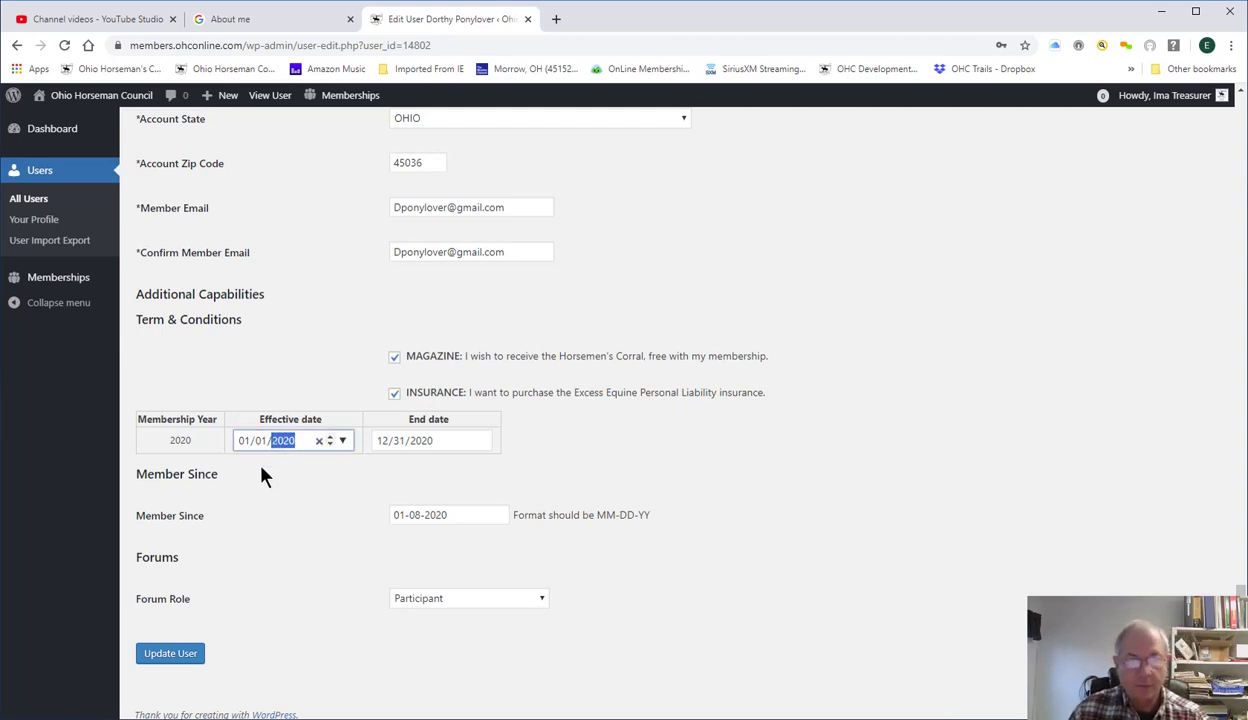
left_click(262, 478)
scroll(290, 570, "down", 1)
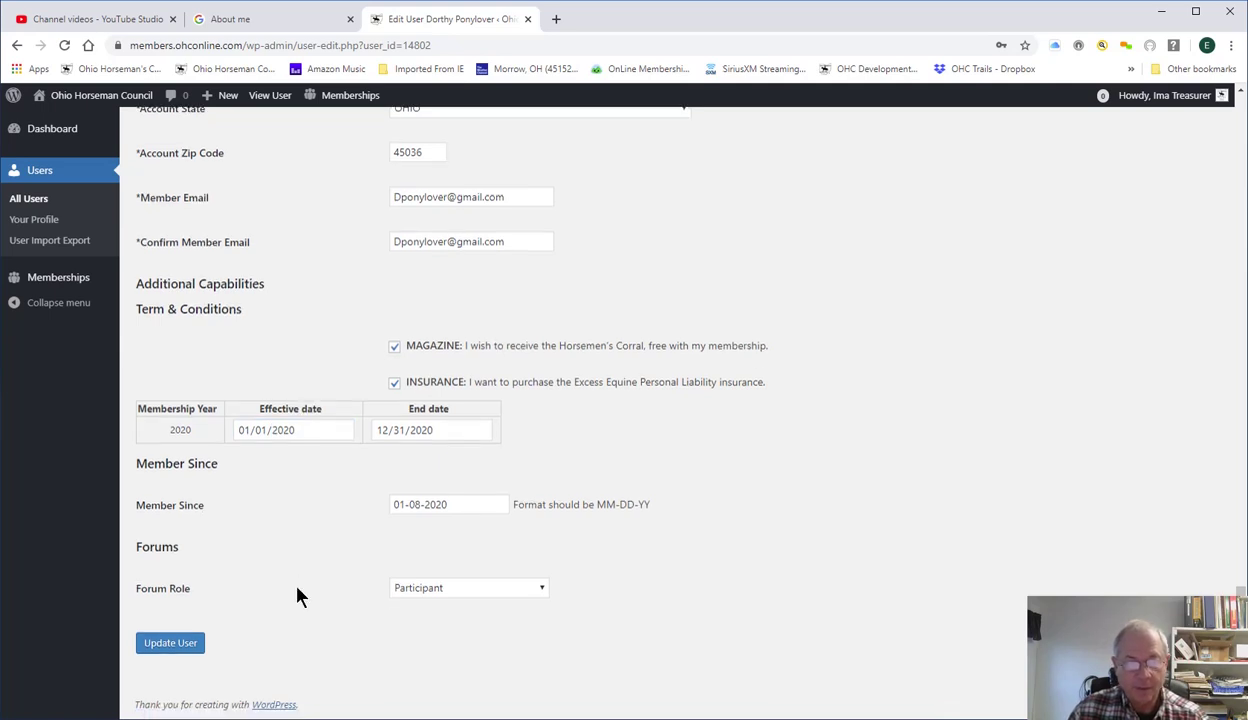
left_click(178, 643)
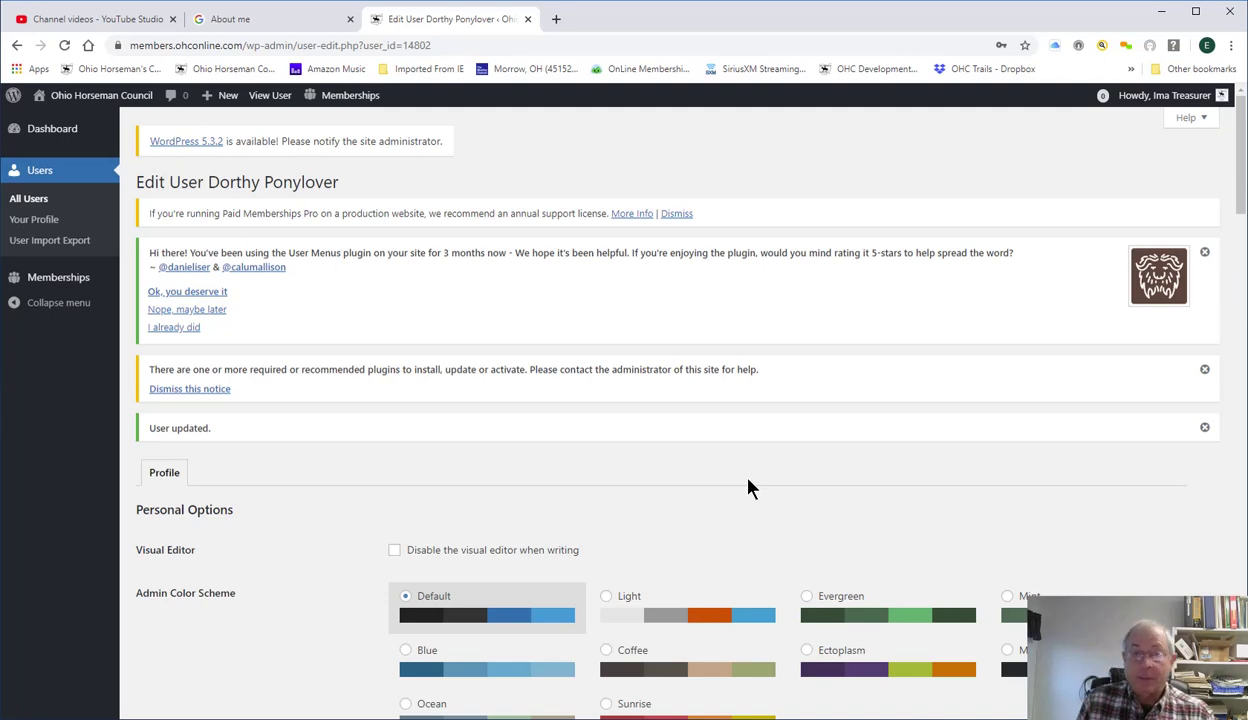
scroll(741, 524, "down", 10)
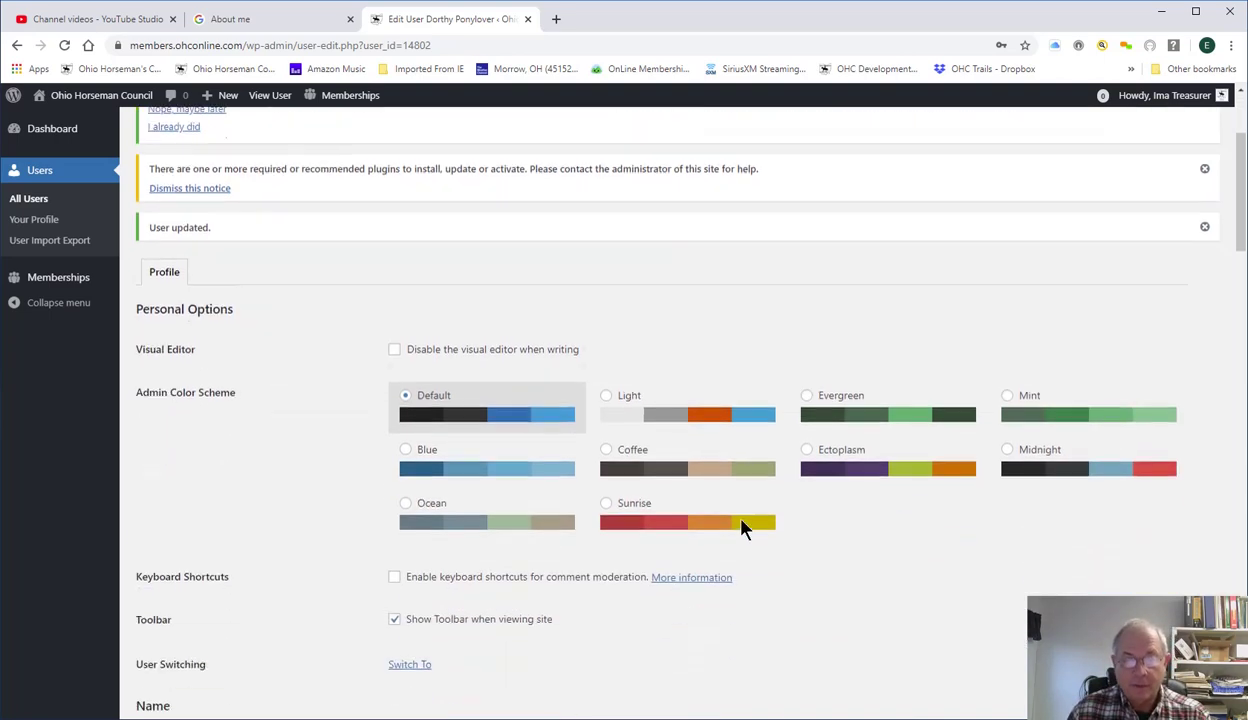
scroll(741, 530, "down", 13)
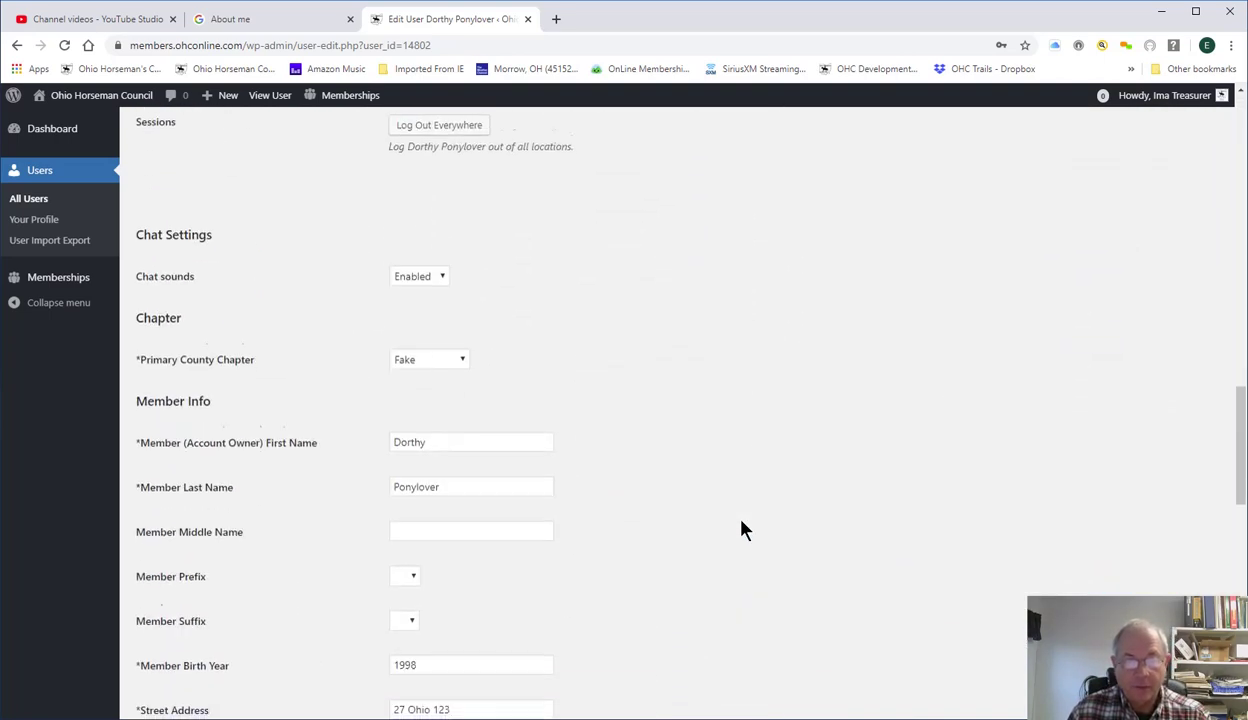
scroll(741, 530, "down", 4)
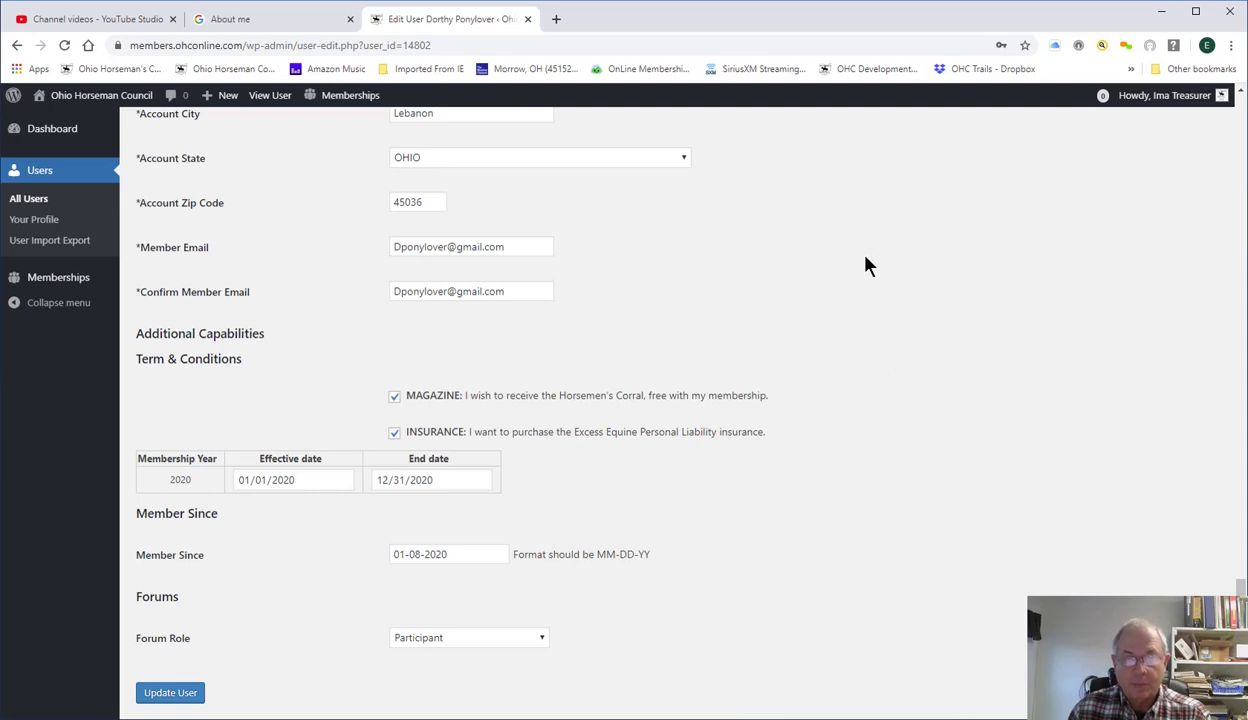
scroll(866, 265, "down", 1)
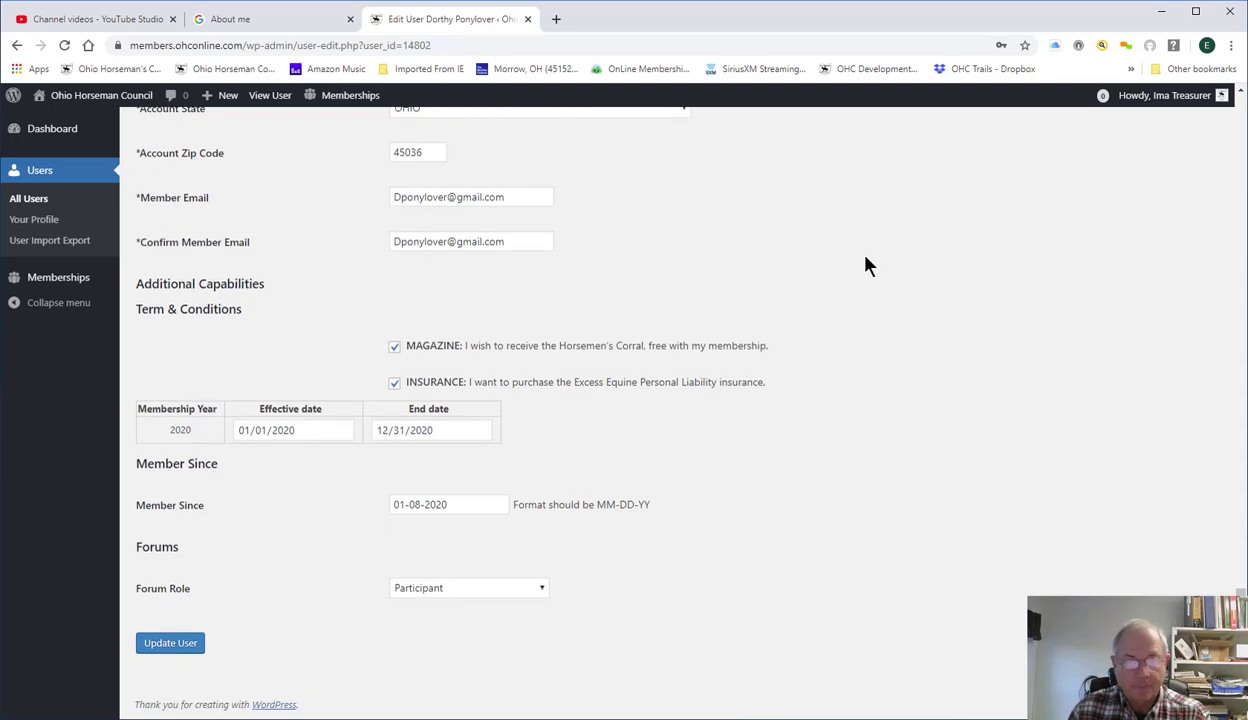
scroll(866, 265, "up", 10)
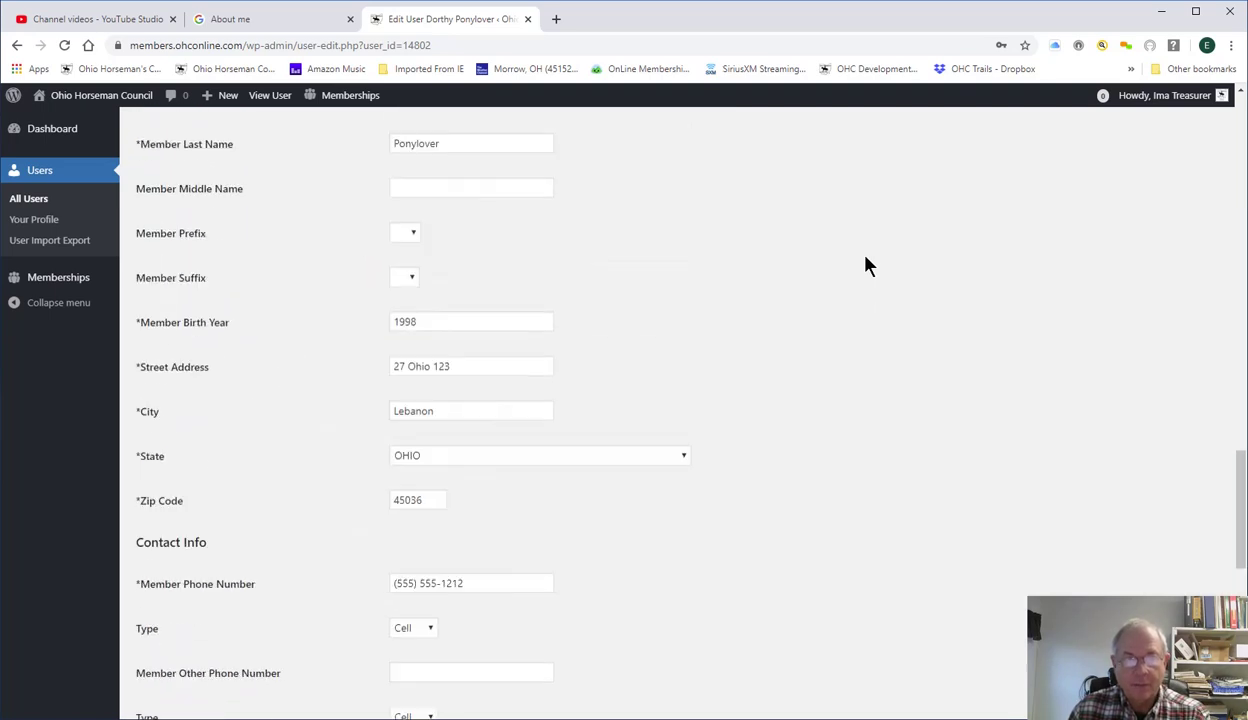
scroll(866, 265, "up", 8)
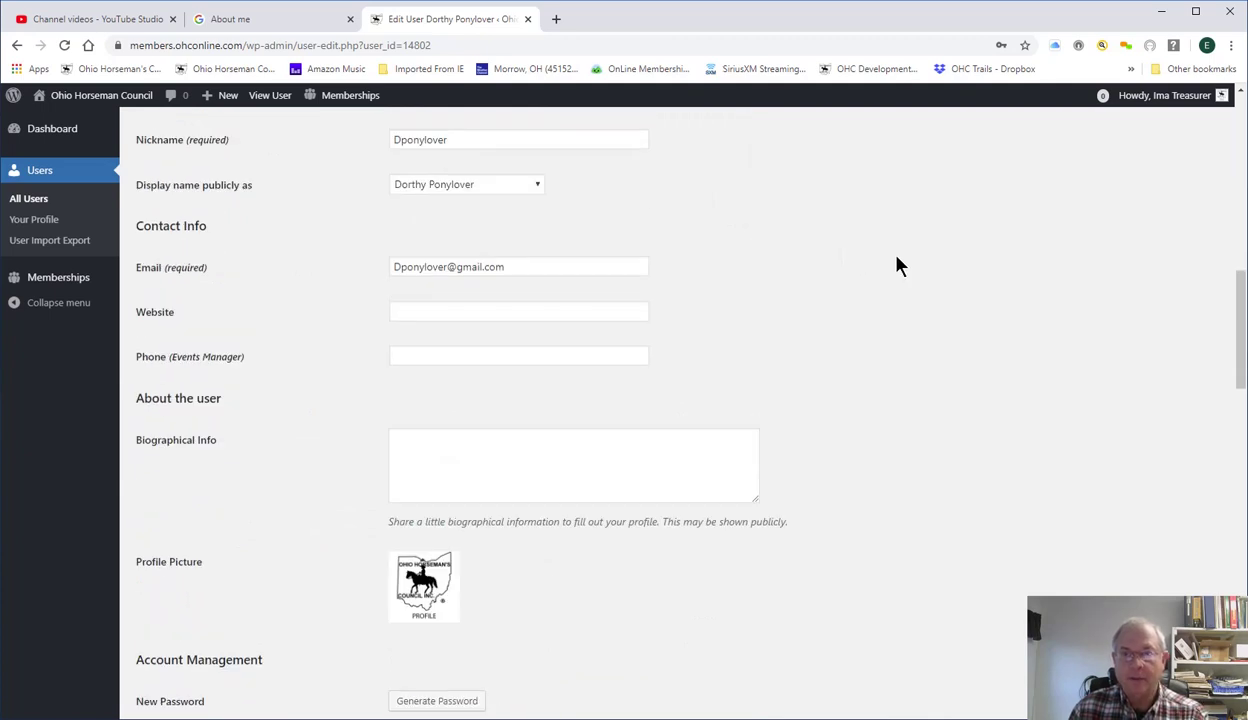